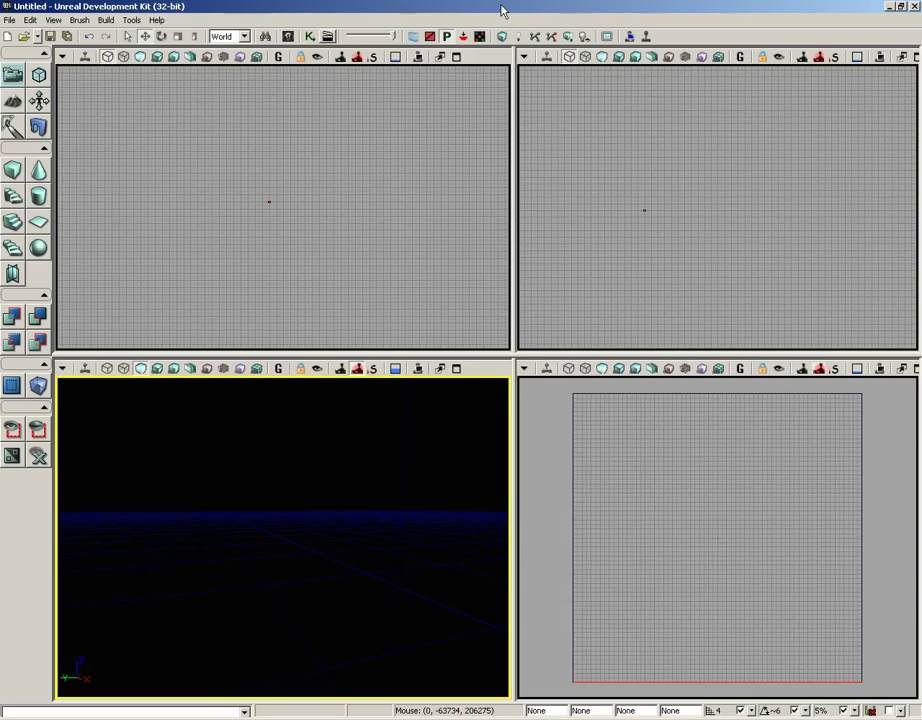
Step: Open the VCTF-Necropolis.udk map and maximize the perspective viewport
click(9, 20)
click(24, 47)
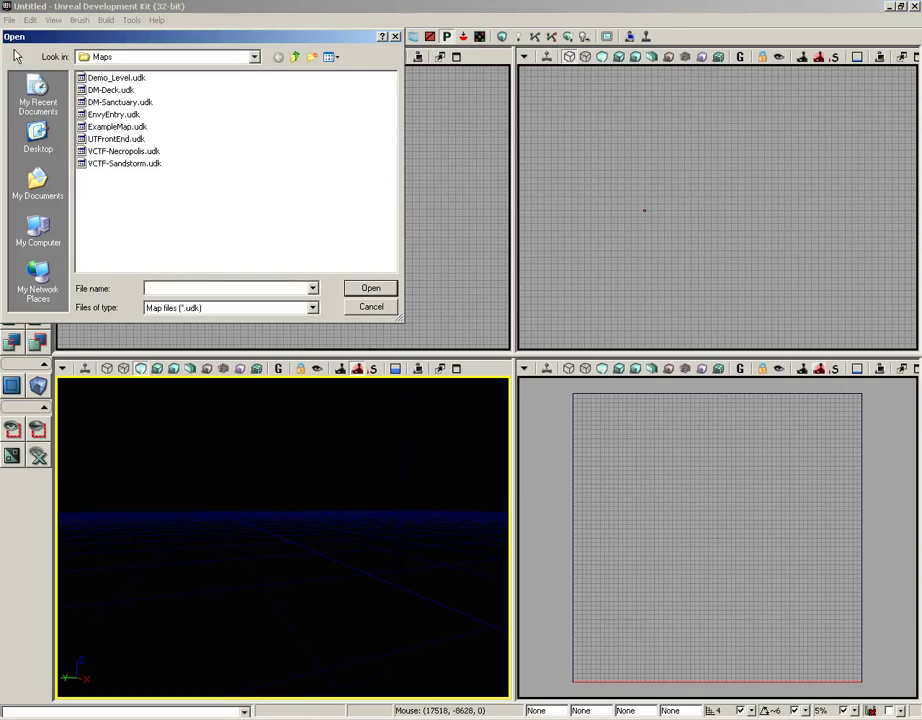
click(121, 151)
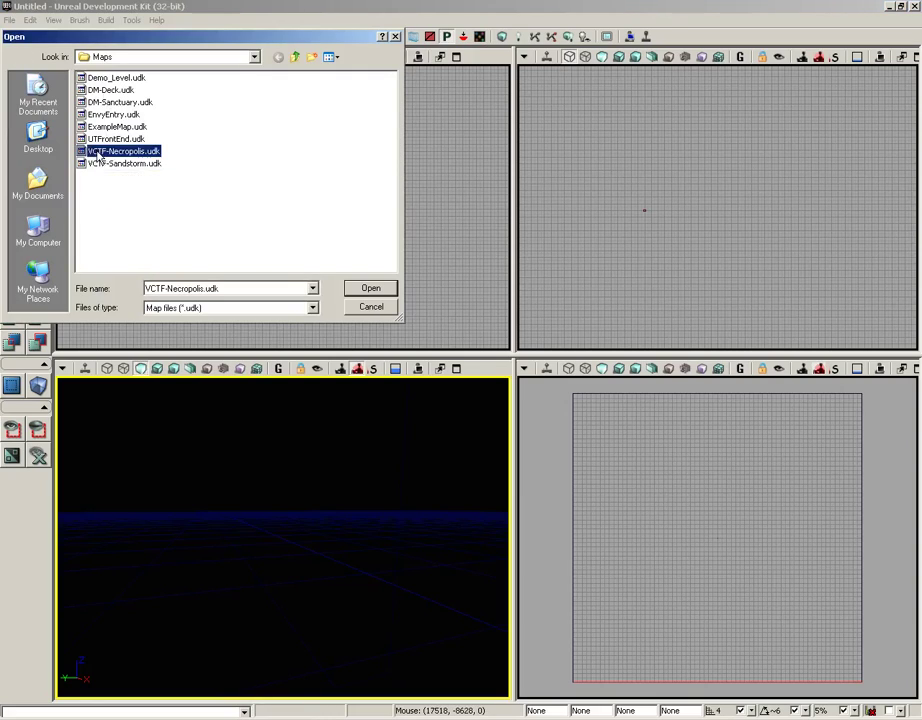
click(388, 290)
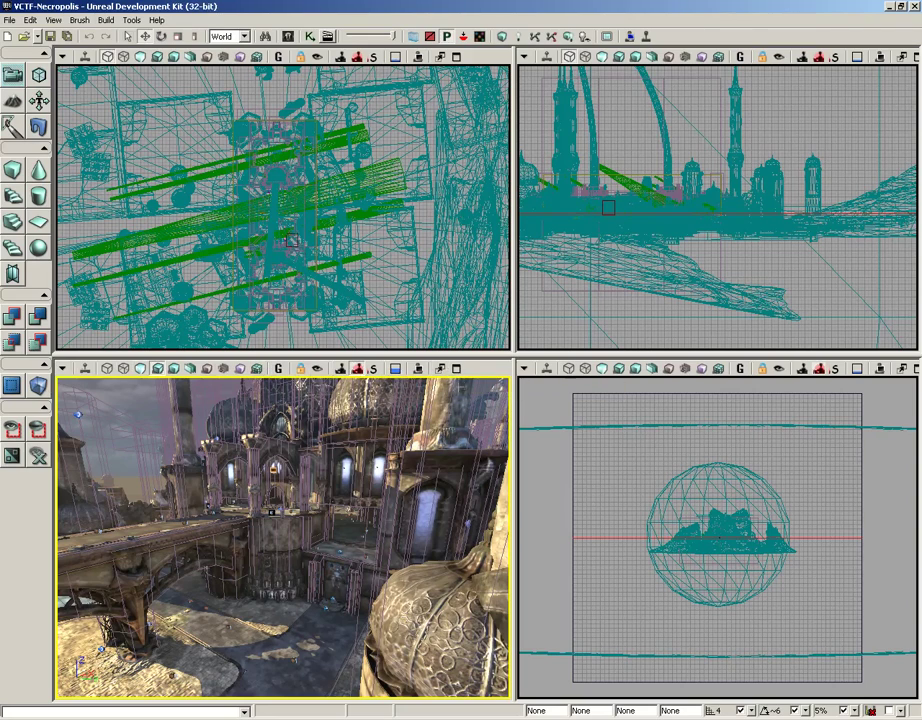
click(456, 369)
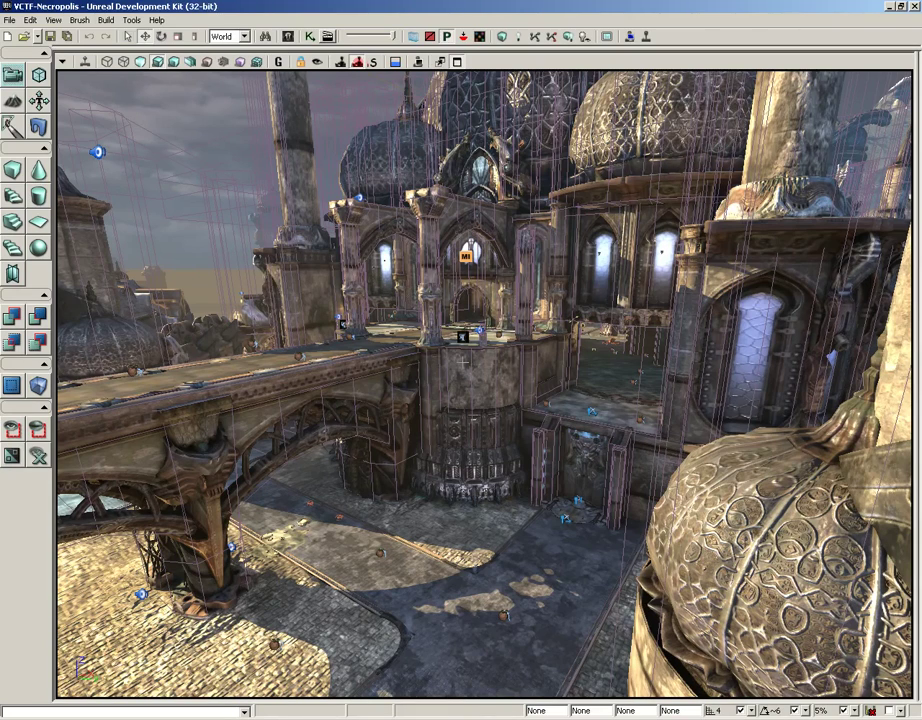
Step: Hide the volumes in the perspective viewport
click(62, 63)
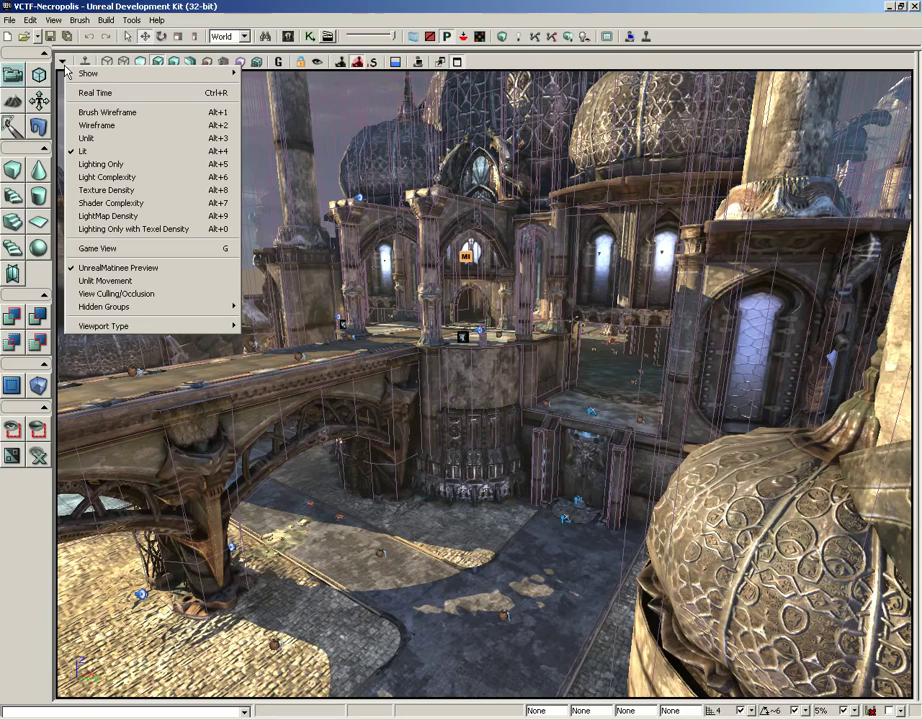
mouse_move(120, 73)
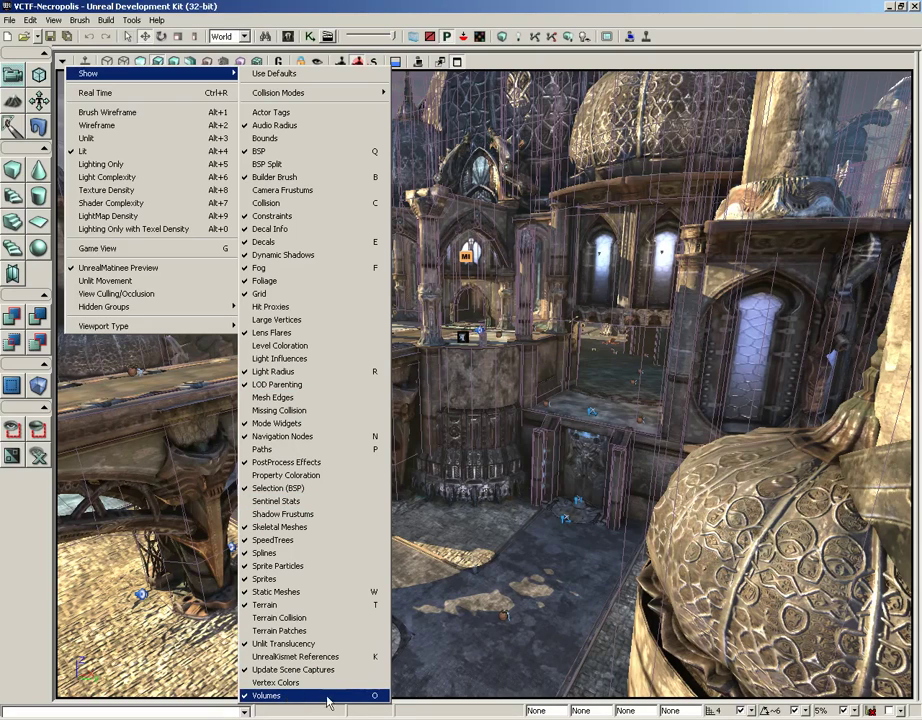
click(328, 702)
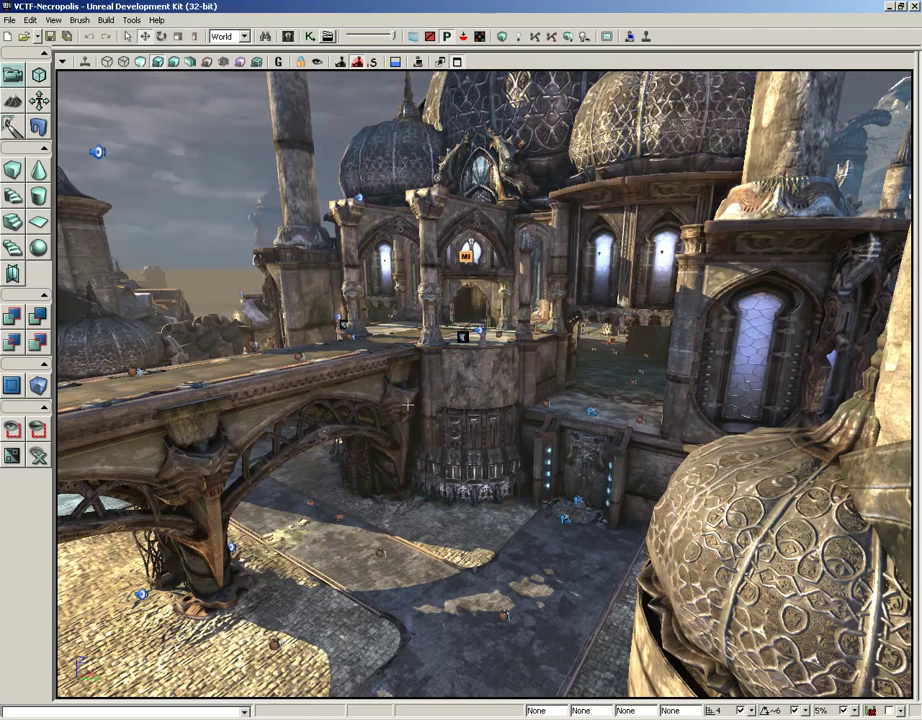
drag(408, 406, 410, 400)
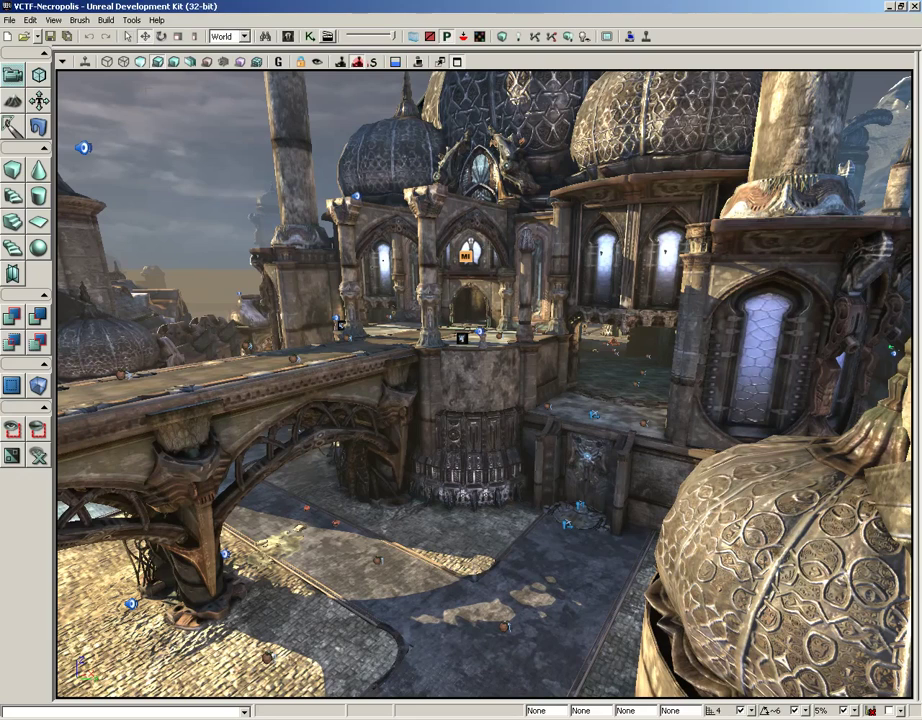
click(62, 61)
mouse_move(80, 77)
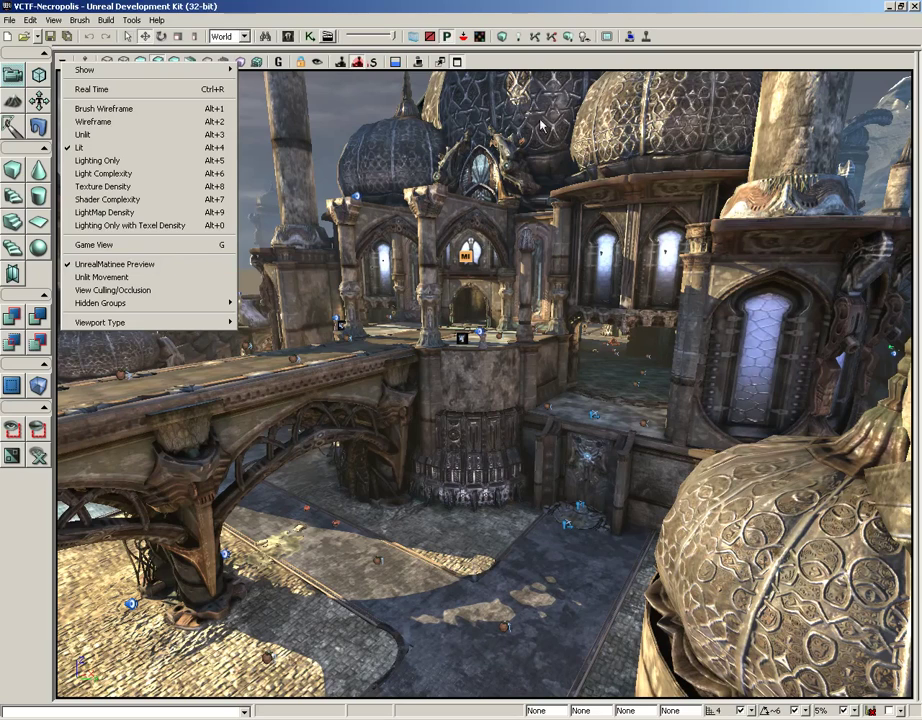
click(548, 66)
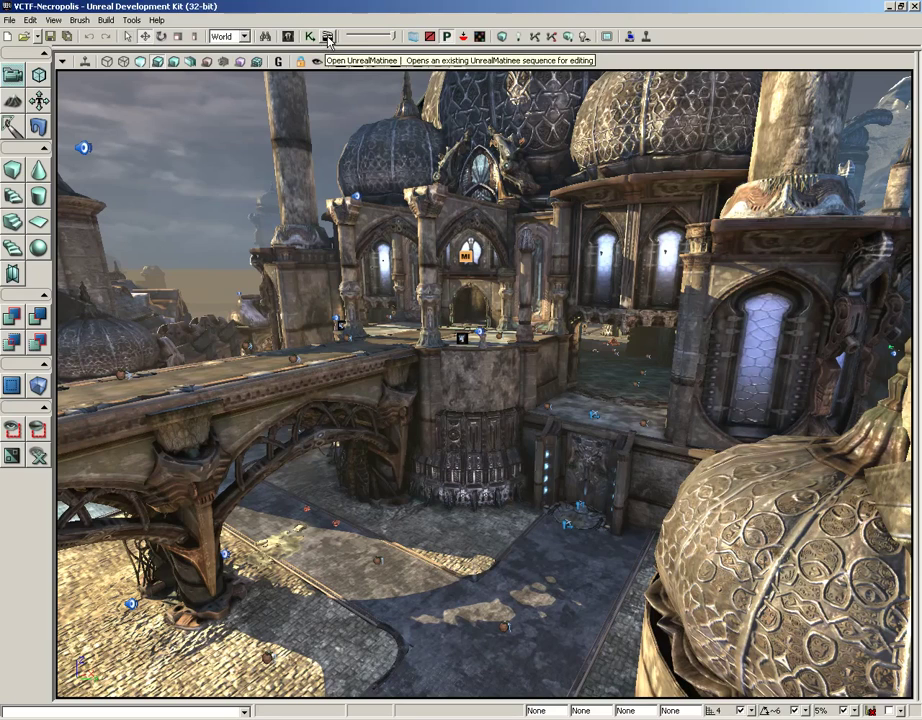
Step: Open the Matinee sequence Sequence.SeqAct_Interp_6 and play it with its window moved clear of the perspective viewport
click(328, 38)
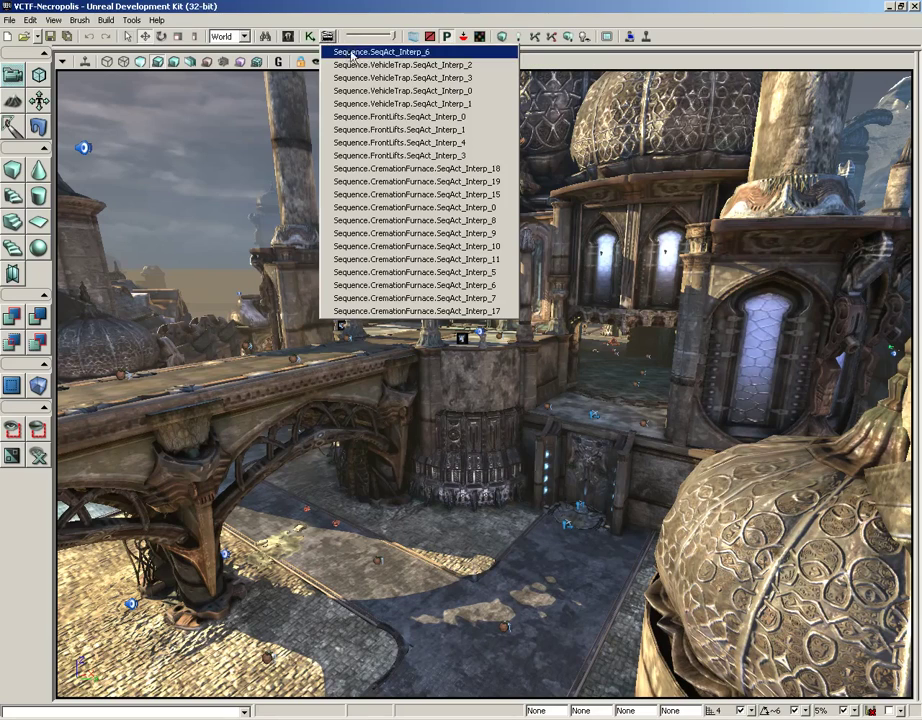
click(440, 58)
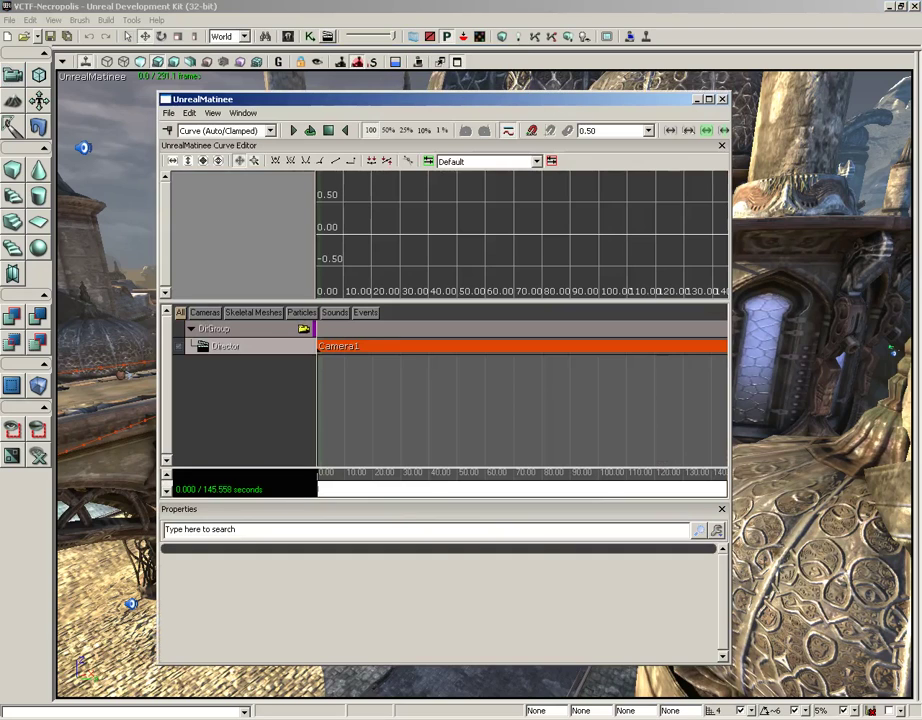
drag(351, 101, 494, 73)
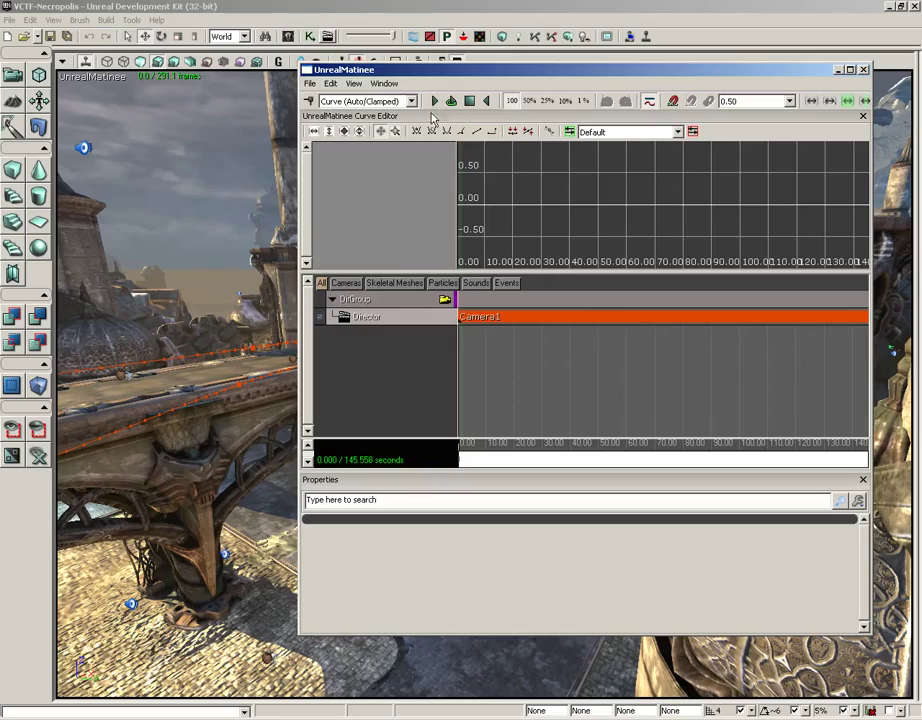
click(434, 101)
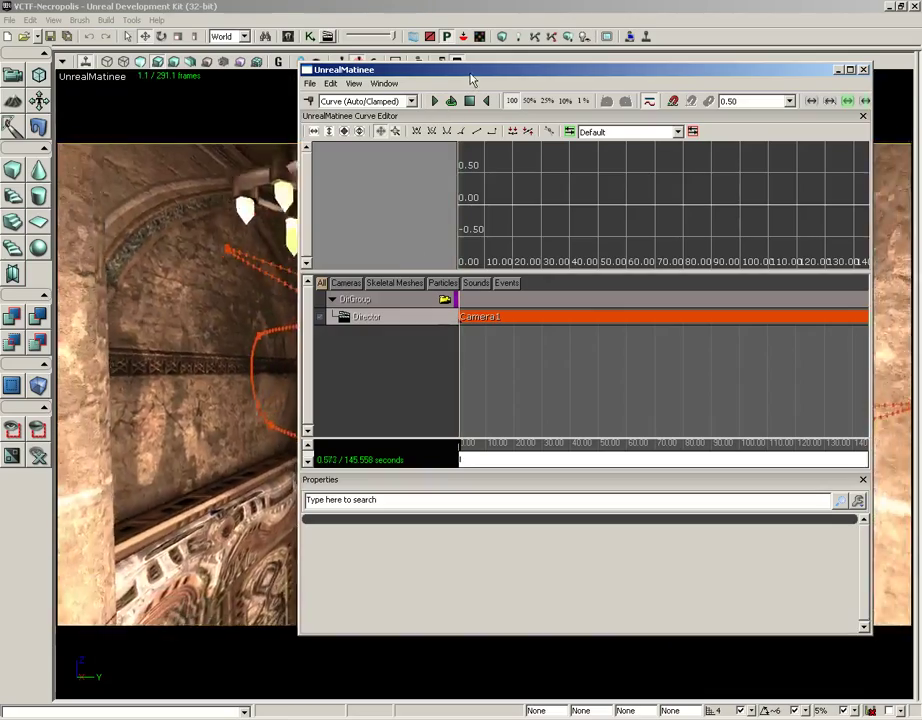
drag(470, 70, 361, 630)
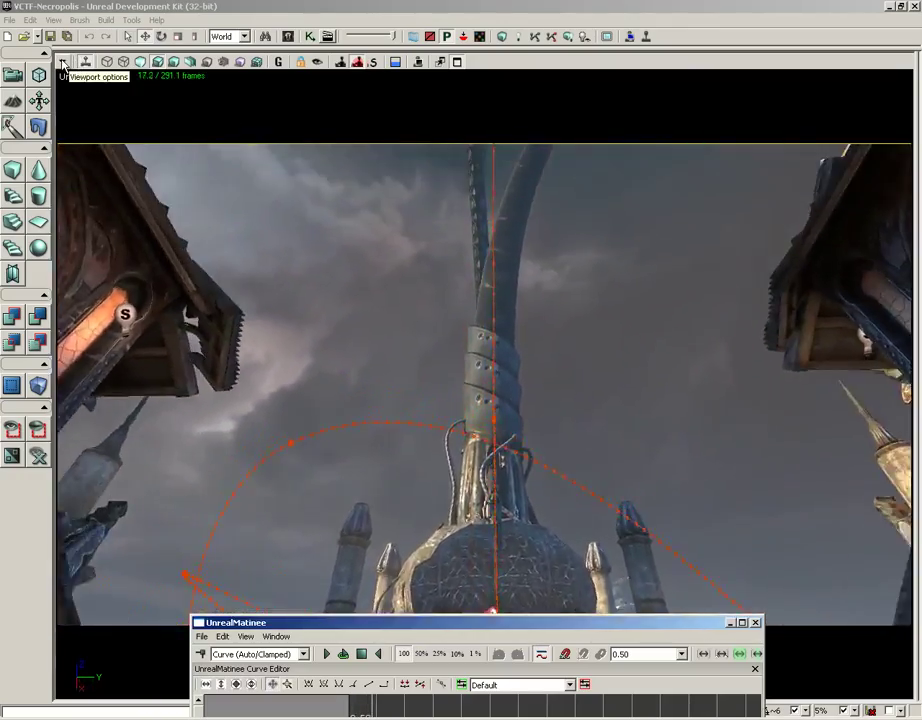
Step: Turn UnrealMatinee Preview off for the perspective viewport during playback and switch it back on
click(62, 63)
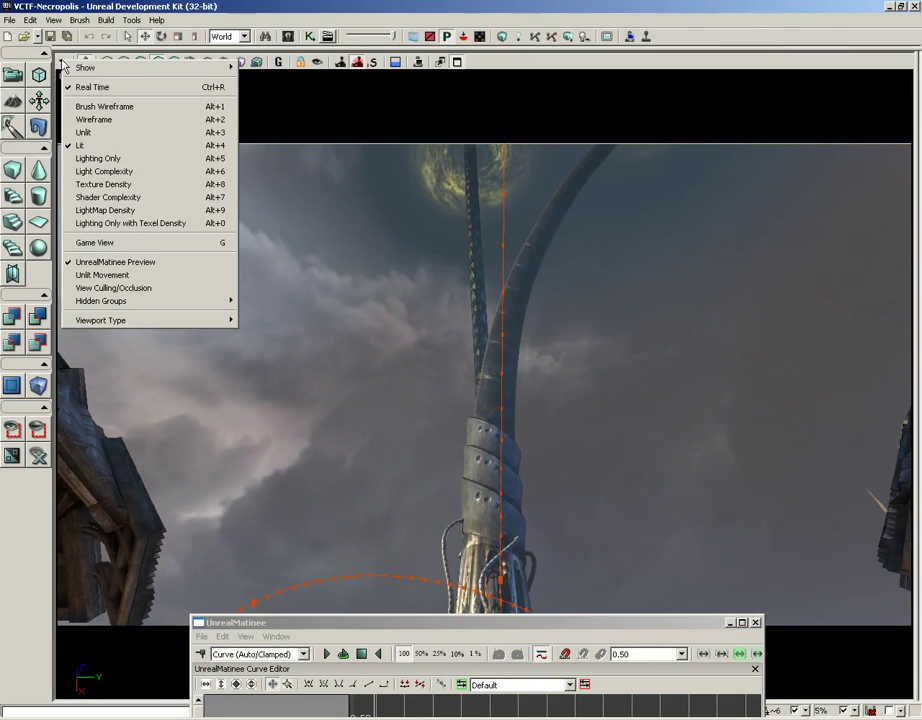
click(140, 264)
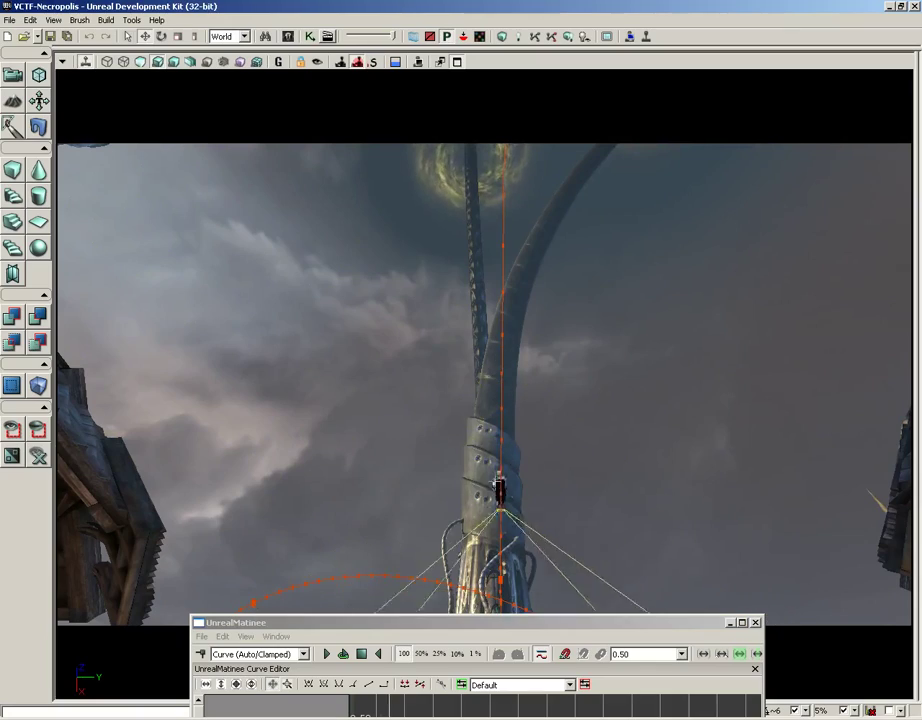
click(62, 62)
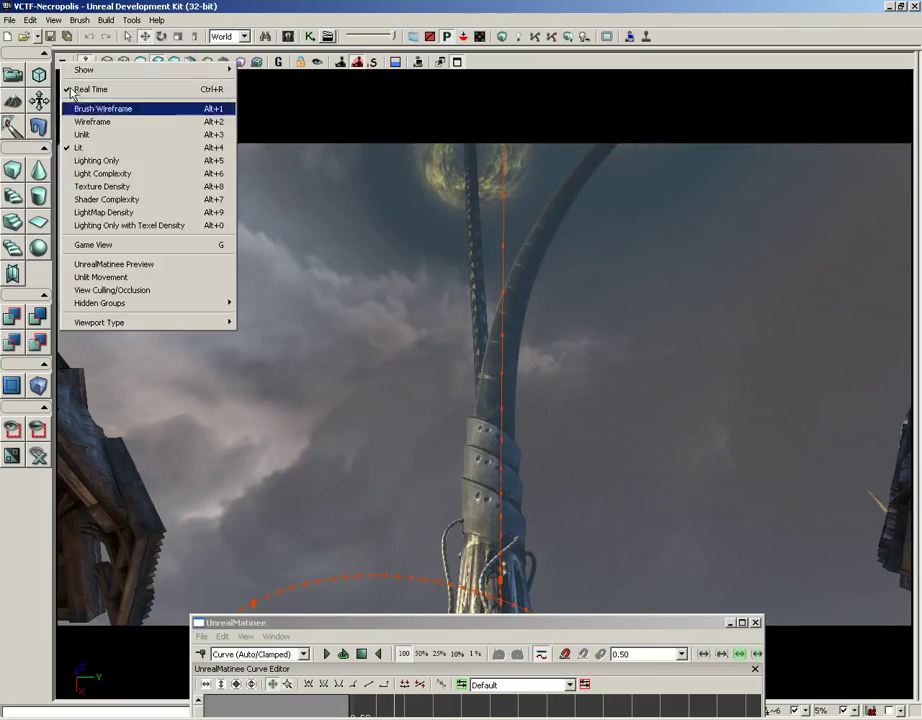
click(87, 265)
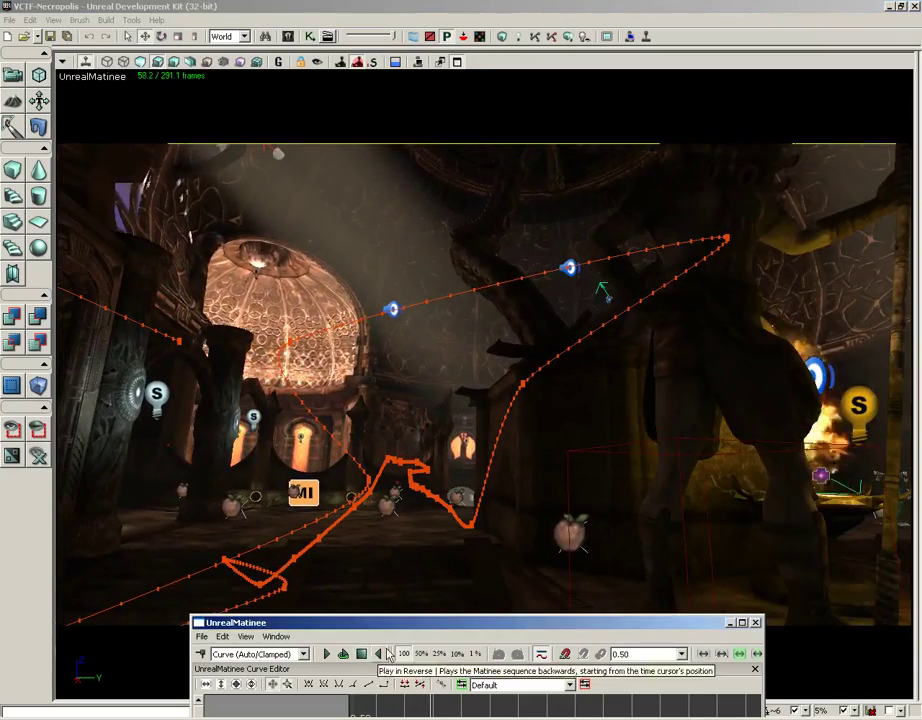
Step: Close the Matinee editor and fly the perspective camera out of the temple interior to overlook the exterior courtyard
click(755, 622)
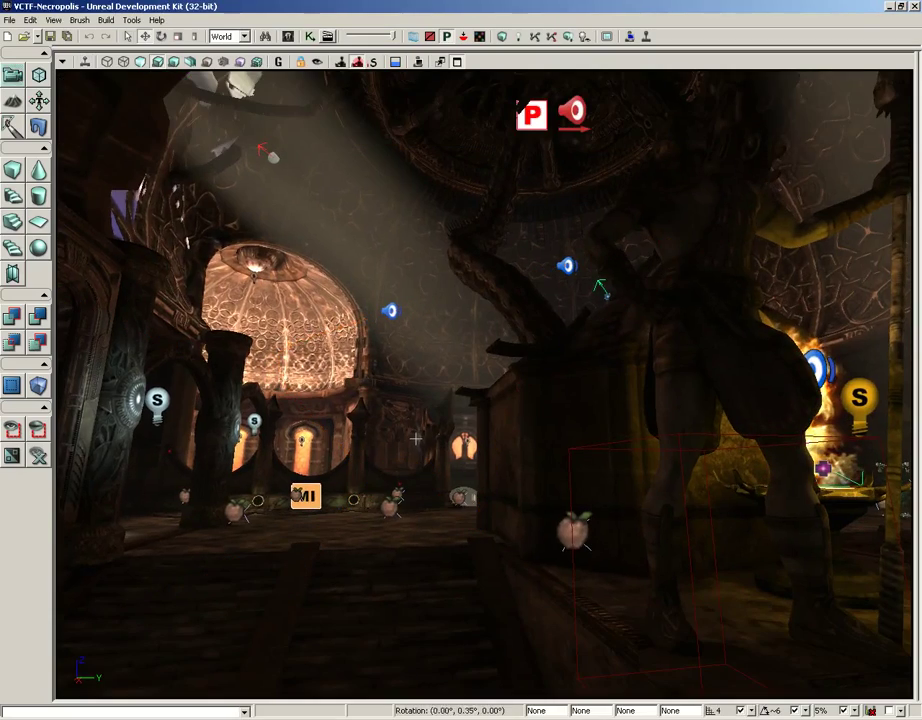
right_drag(418, 438, 757, 468)
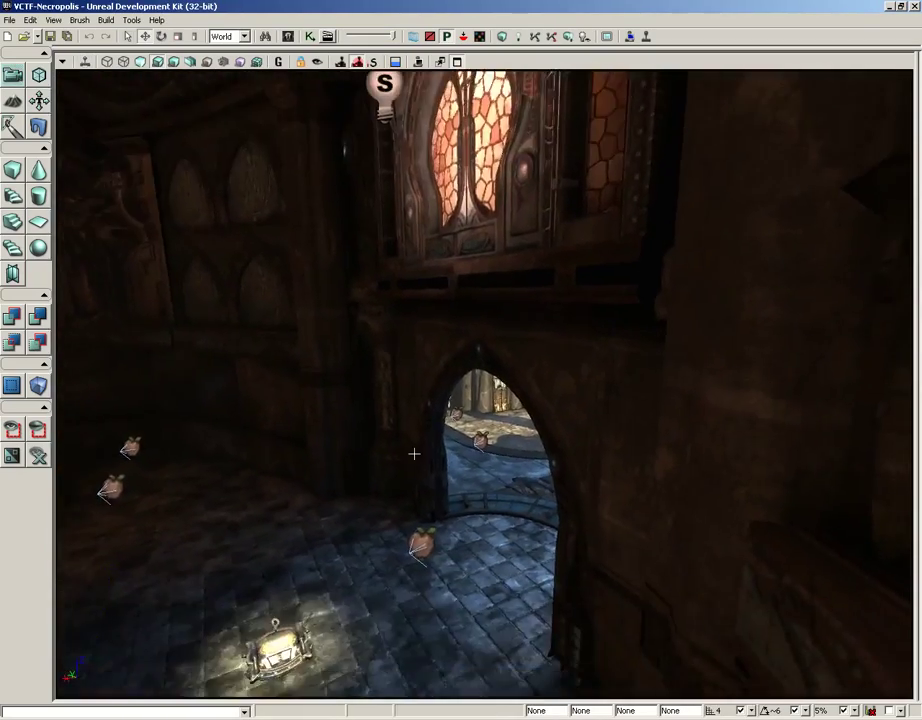
drag(414, 455, 508, 75)
right_drag(508, 75, 522, 68)
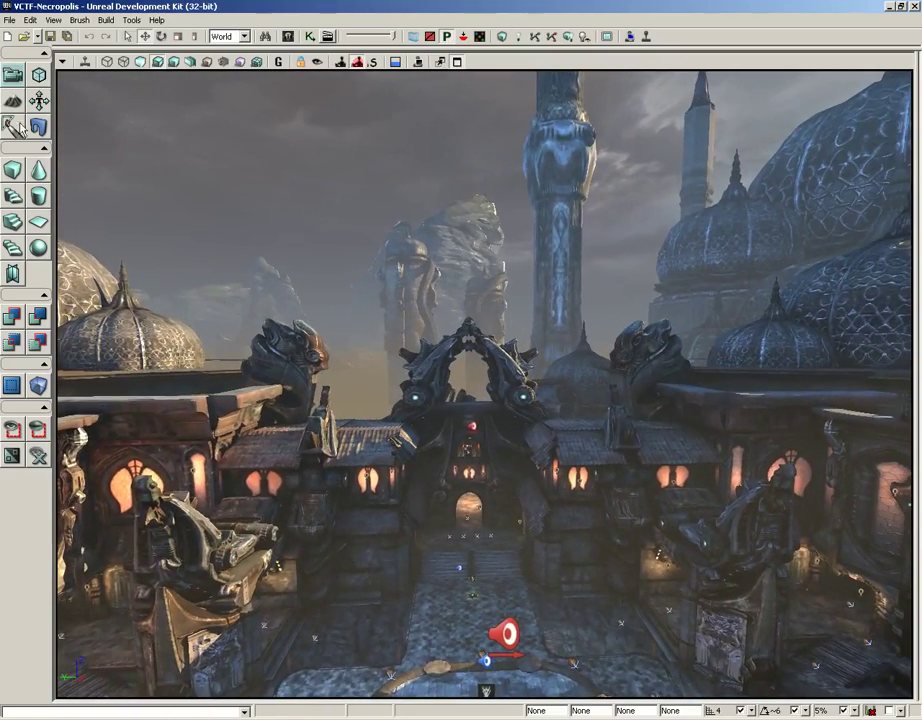
Step: Turn on Unlit Movement, test it by moving the camera over the courtyard, and turn it off again
click(62, 61)
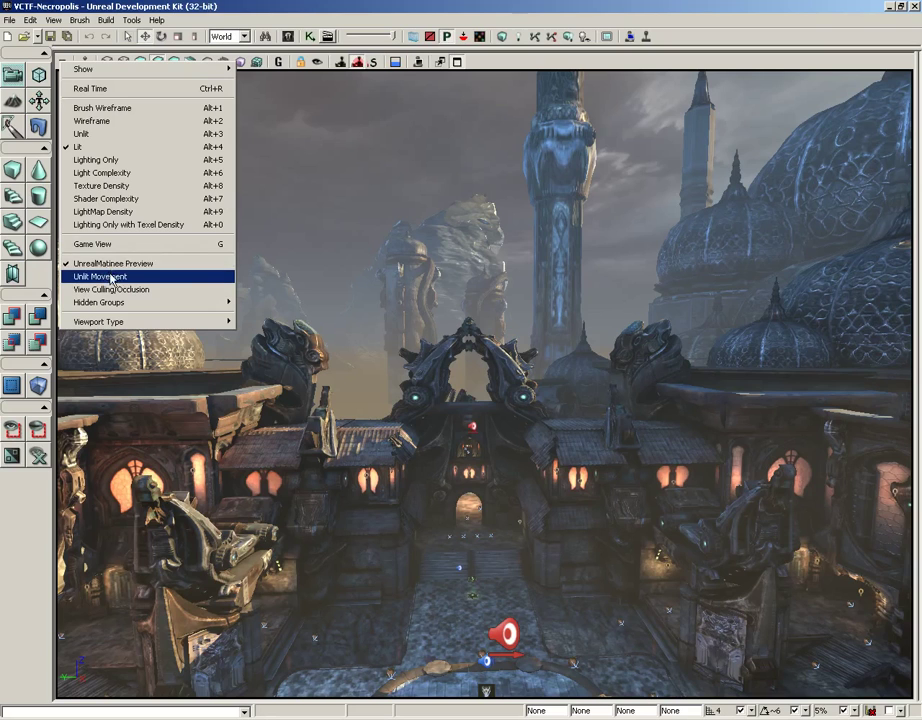
click(112, 277)
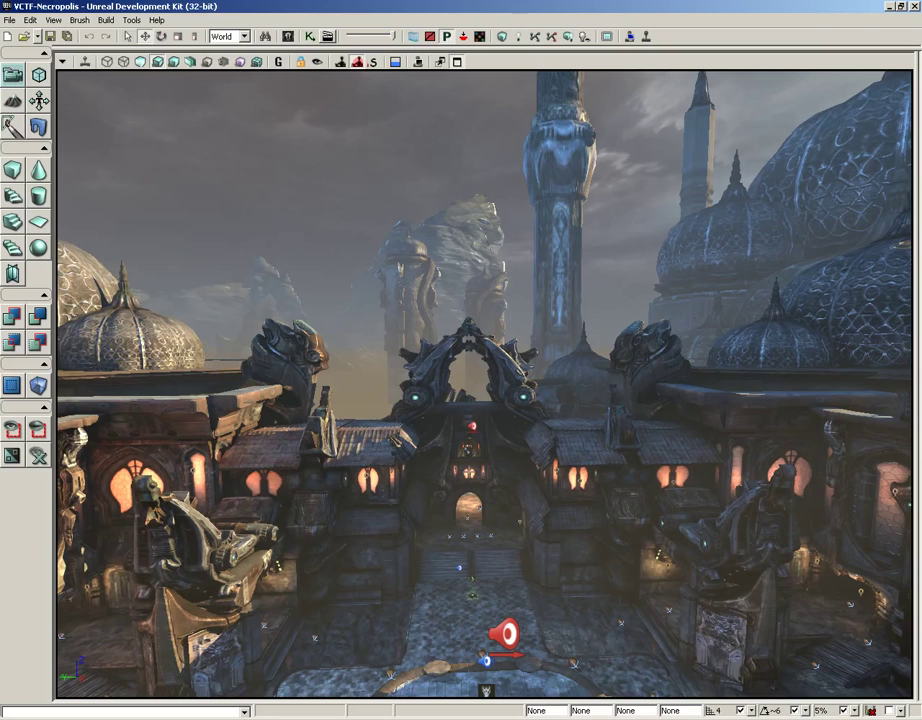
mouse_move(488, 468)
right_down()
mouse_move(453, 457)
mouse_move(418, 478)
mouse_move(541, 476)
mouse_move(494, 427)
mouse_move(490, 470)
right_up()
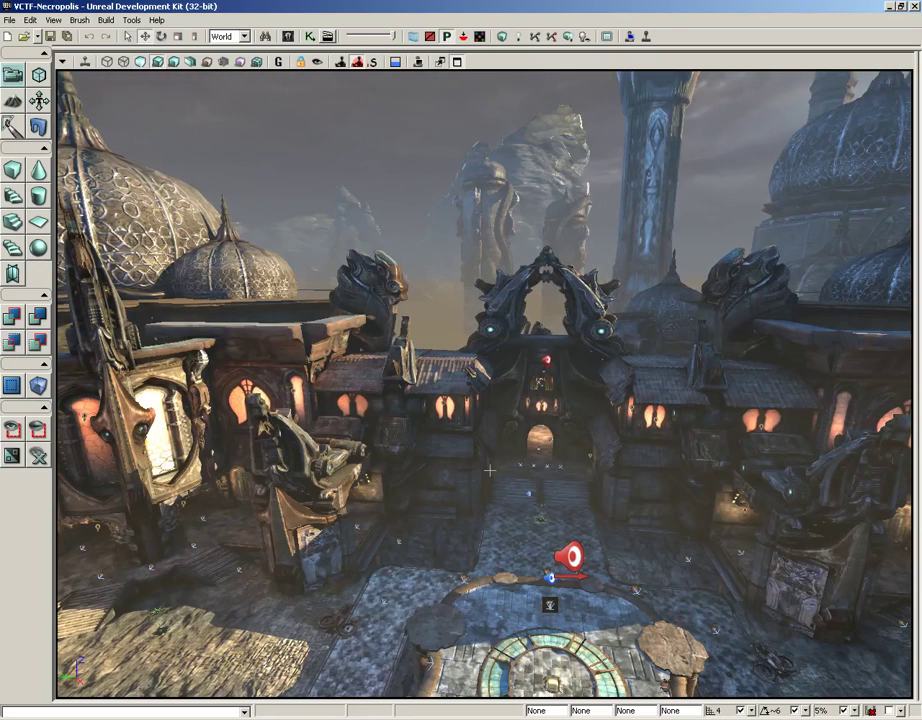
click(63, 62)
click(105, 276)
click(62, 62)
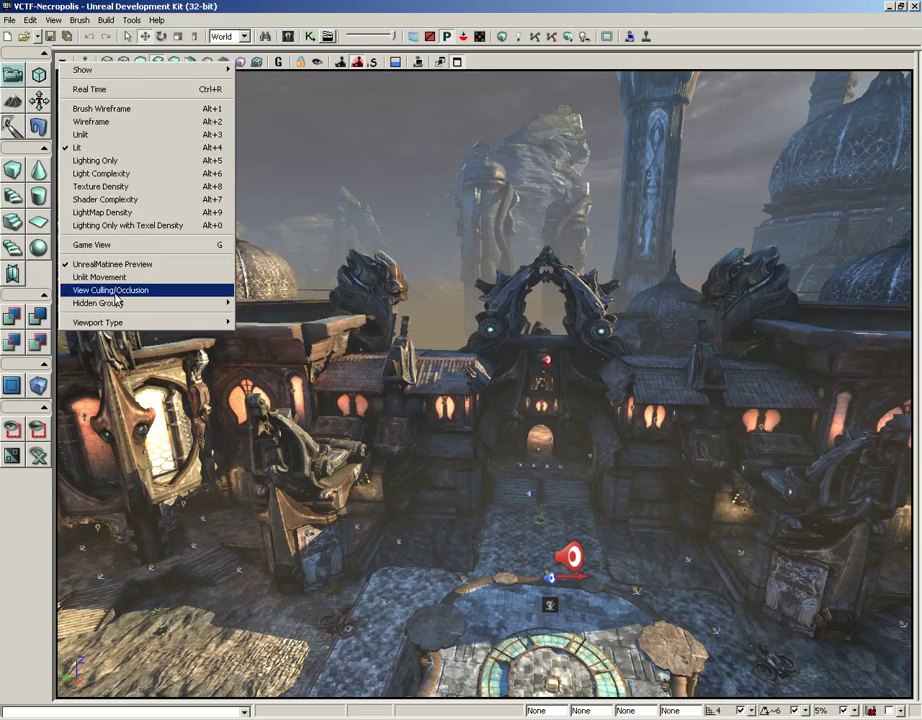
mouse_move(115, 308)
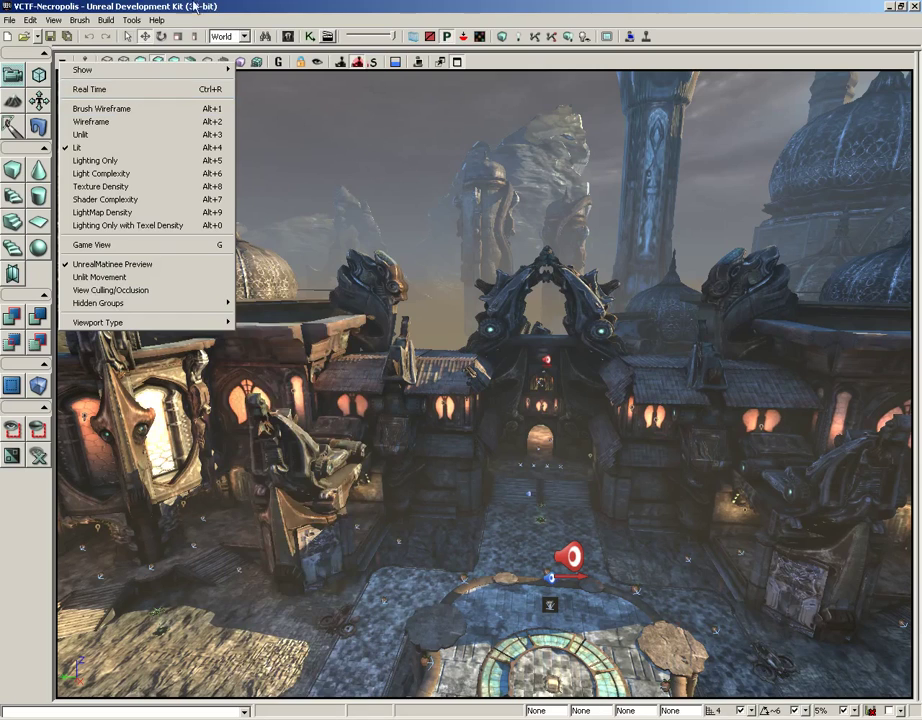
click(199, 10)
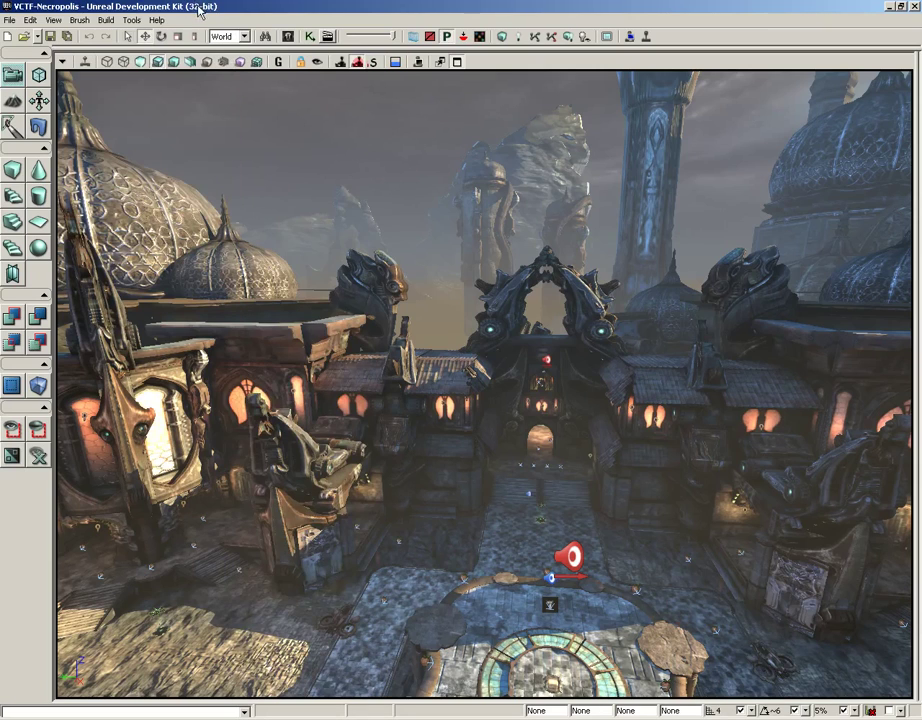
Step: Inspect the actors of the Lights, lightmass_temple1, FogSphere, lights_bluewindows_back and lights_latern groups in the Group Editor, and close it
click(54, 21)
mouse_move(47, 33)
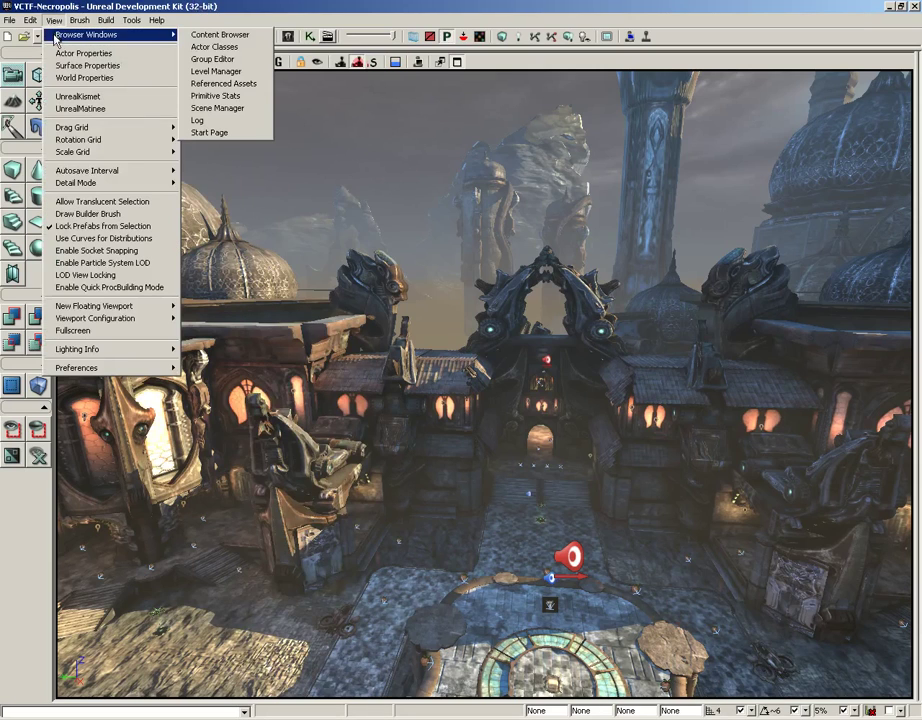
click(220, 59)
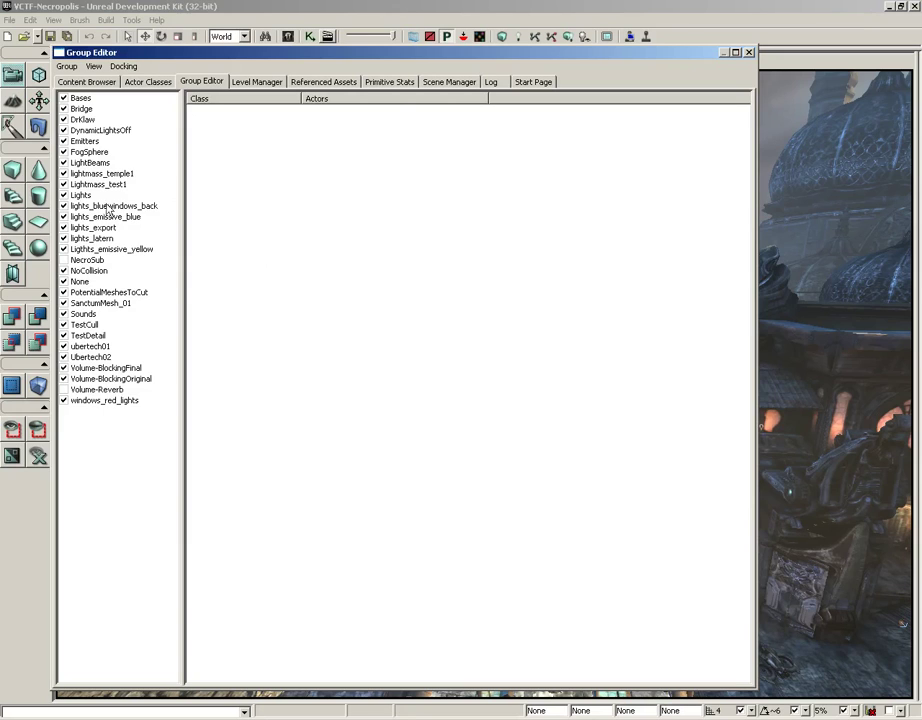
click(80, 195)
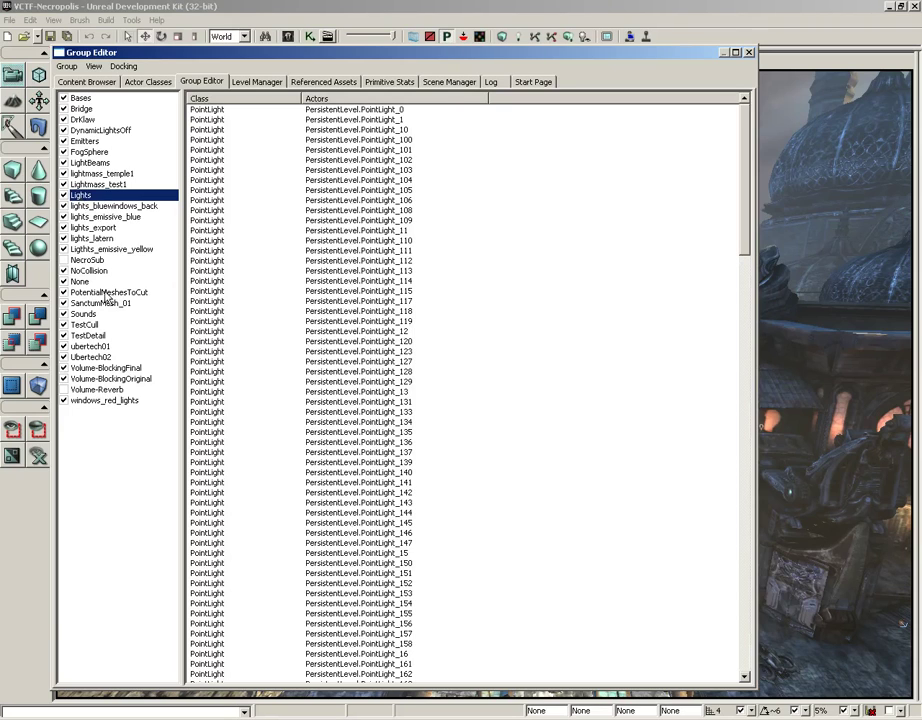
click(97, 174)
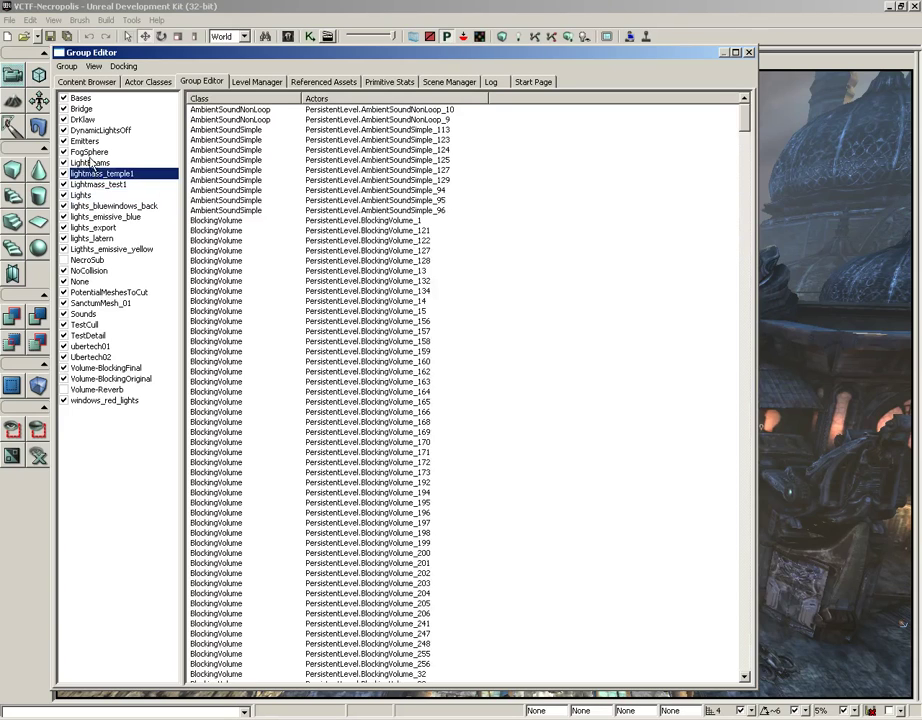
click(90, 151)
click(110, 206)
click(90, 239)
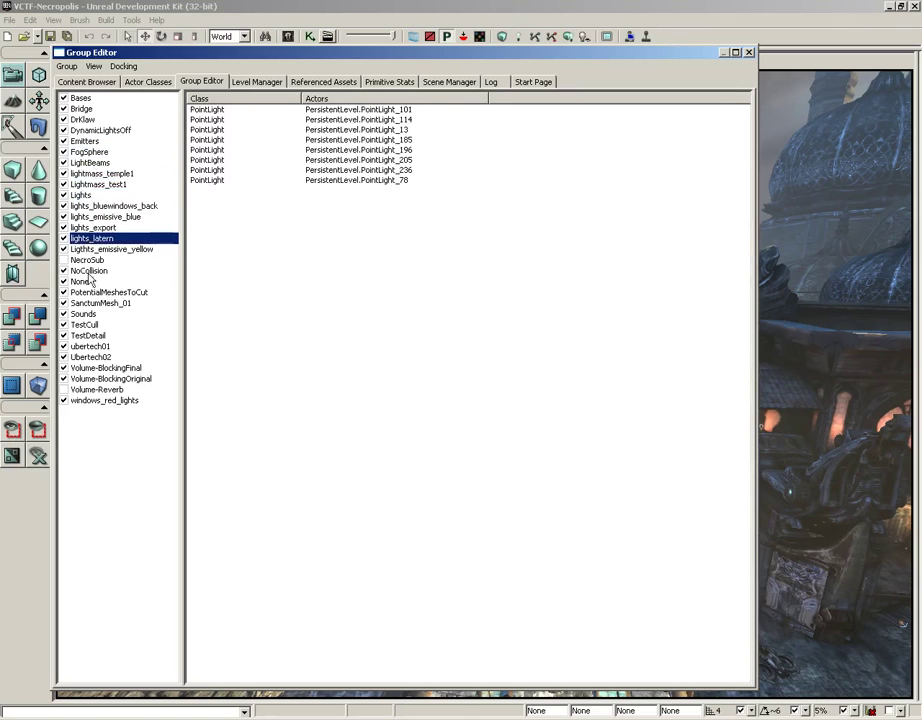
click(750, 53)
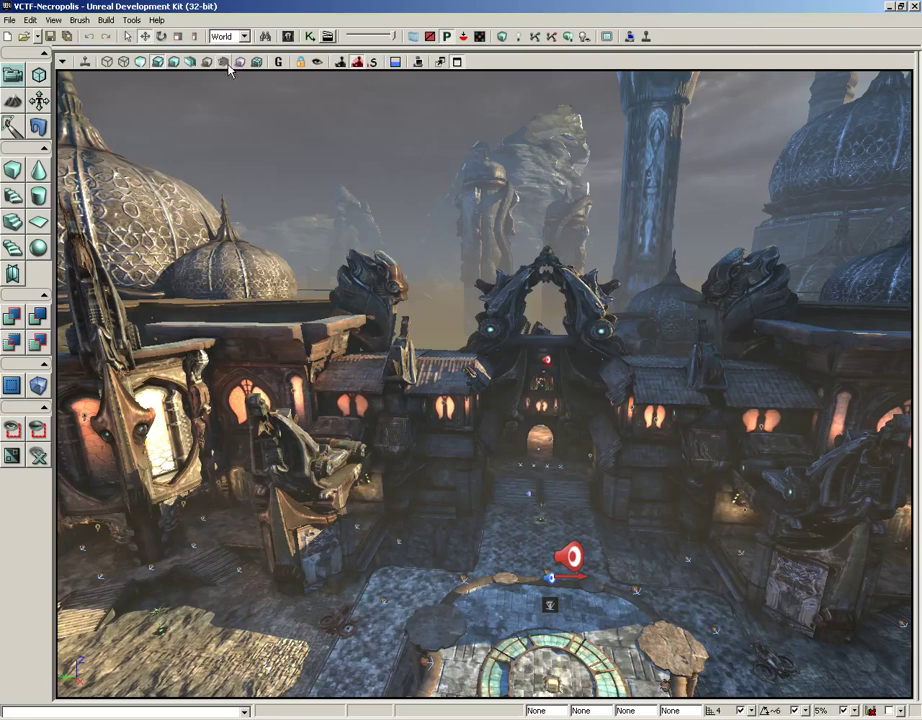
Step: Switch the perspective viewport's type to Top and center the view on the level's main buildings
click(61, 62)
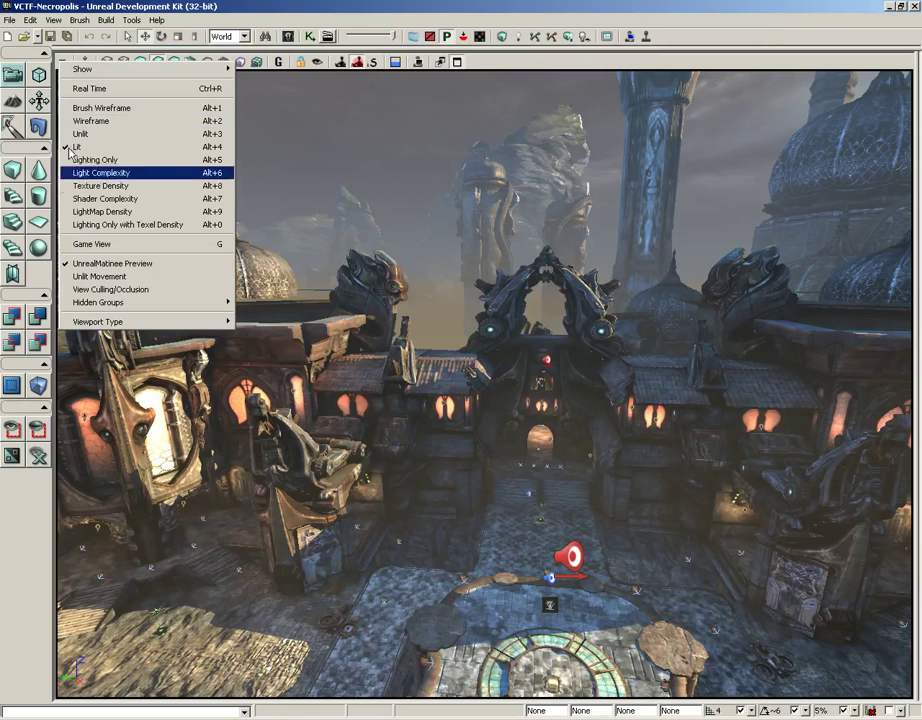
mouse_move(150, 302)
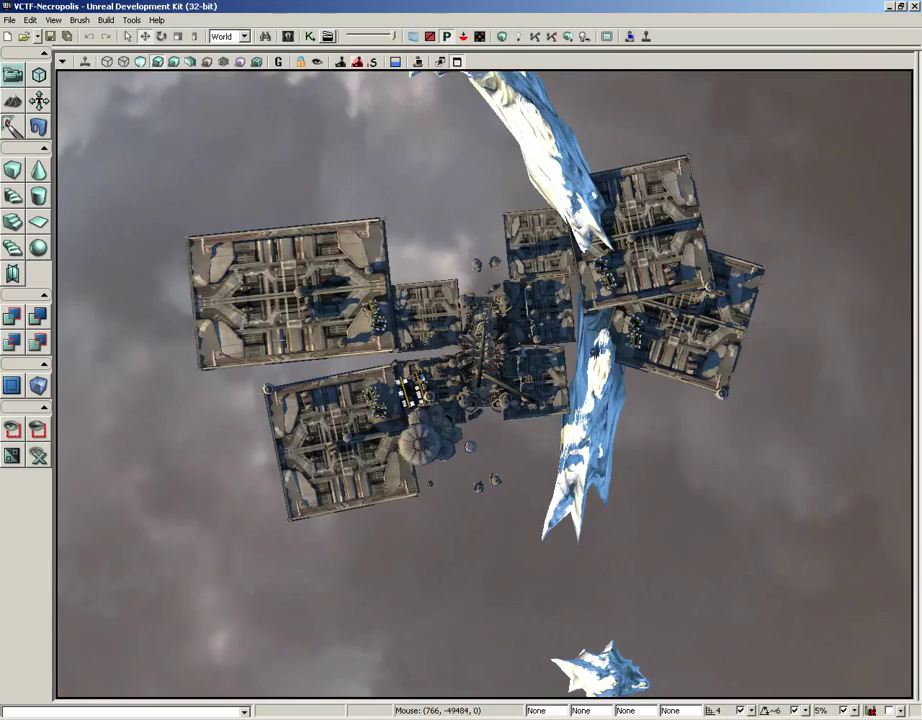
scroll(484, 384, up, 10)
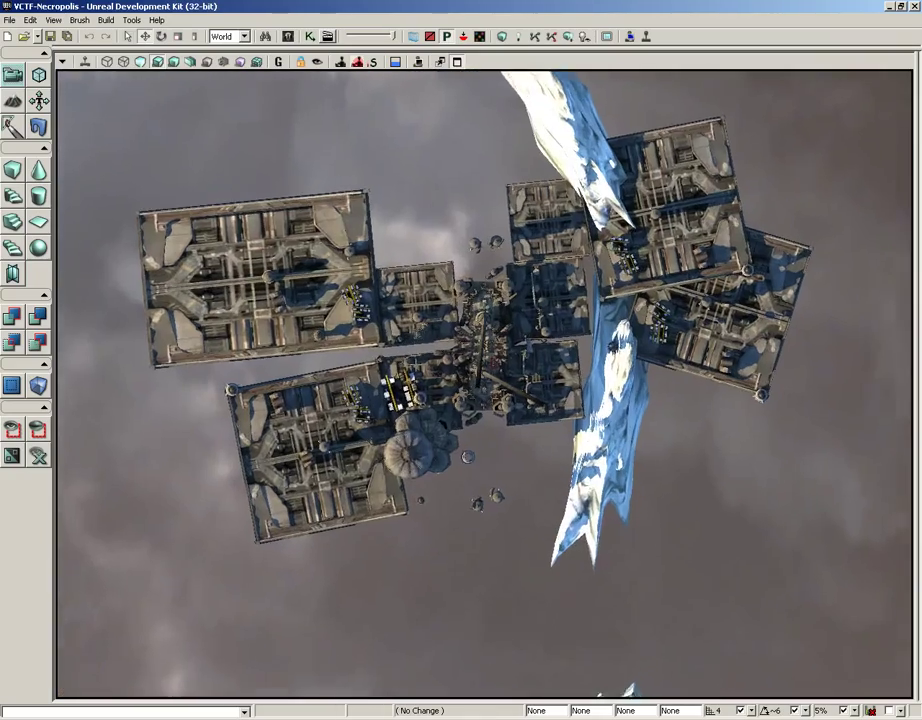
scroll(408, 535, up, 10)
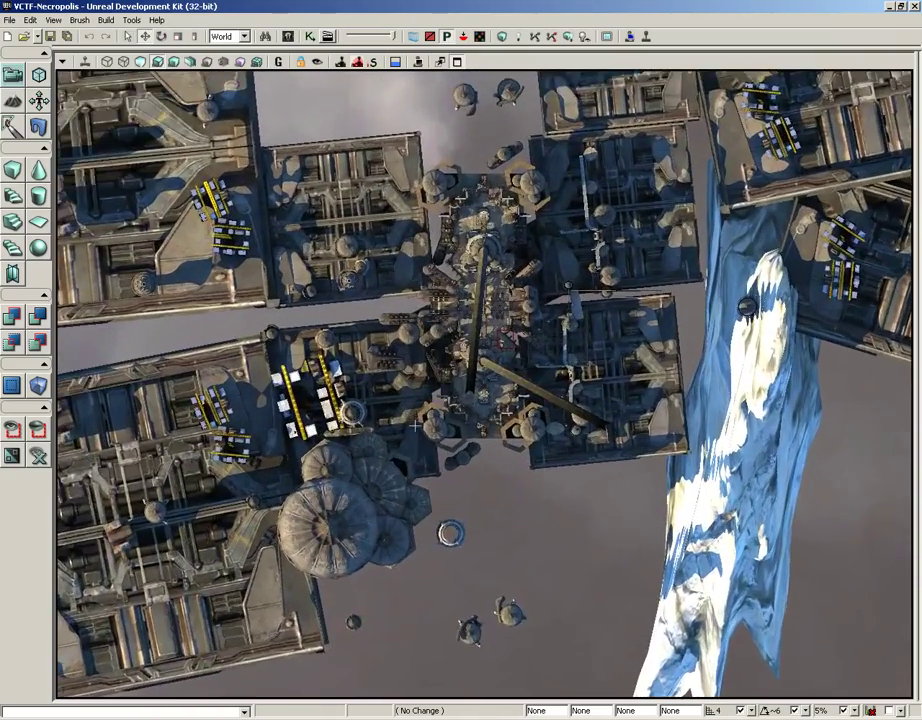
scroll(408, 534, up, 5)
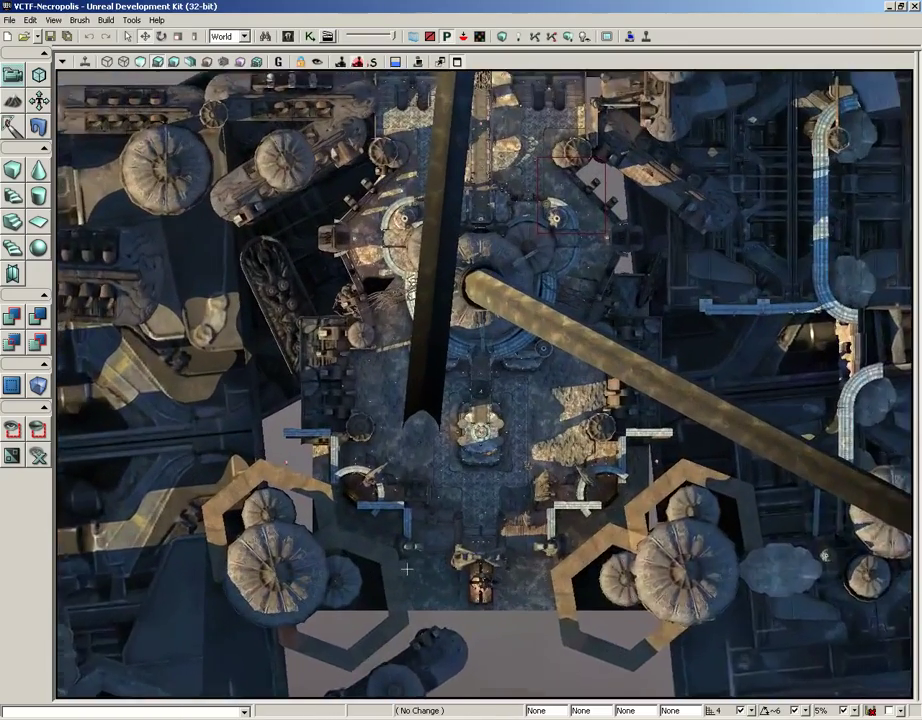
drag(413, 340, 366, 577)
Step: Change the viewport type from Top to Front and view the level's surrounding mountains
click(62, 61)
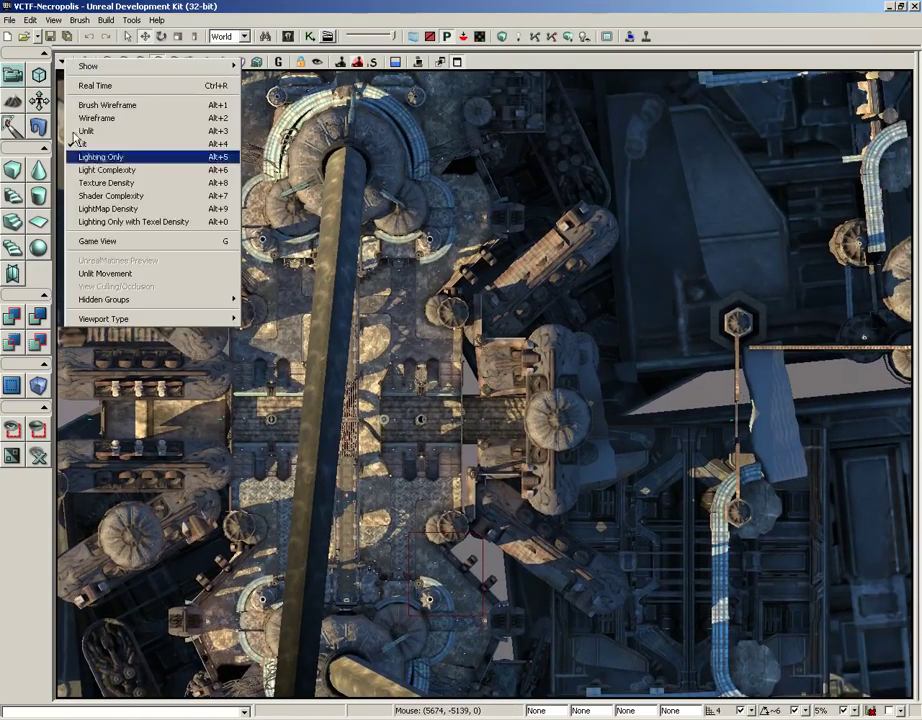
mouse_move(137, 320)
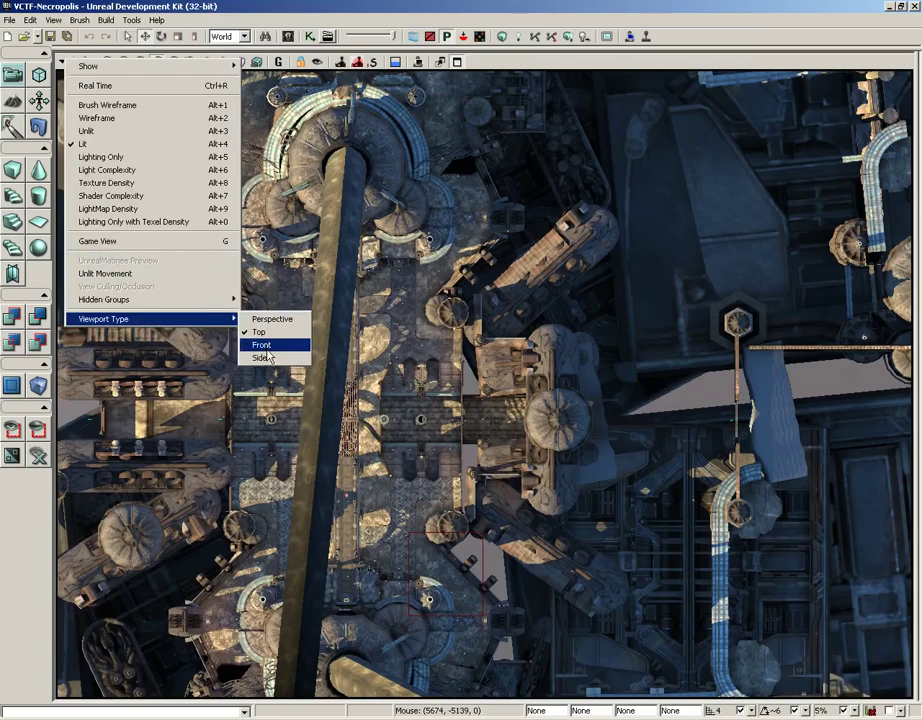
click(266, 347)
drag(318, 319, 423, 317)
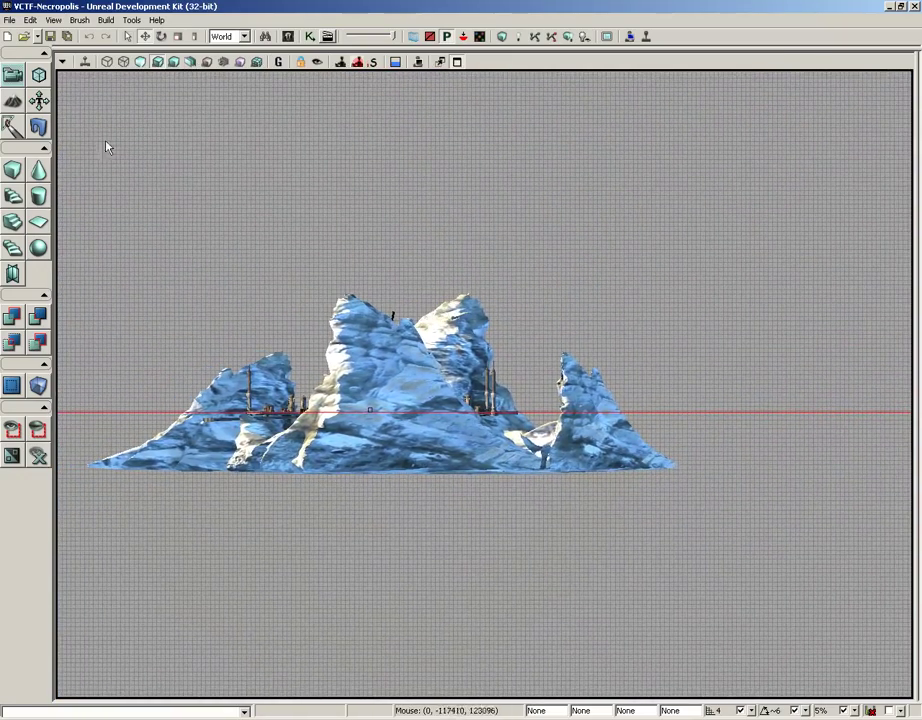
Step: Return the viewport type to Perspective and fly the camera to the bridge and tentacle in the sunlit courtyard
click(62, 61)
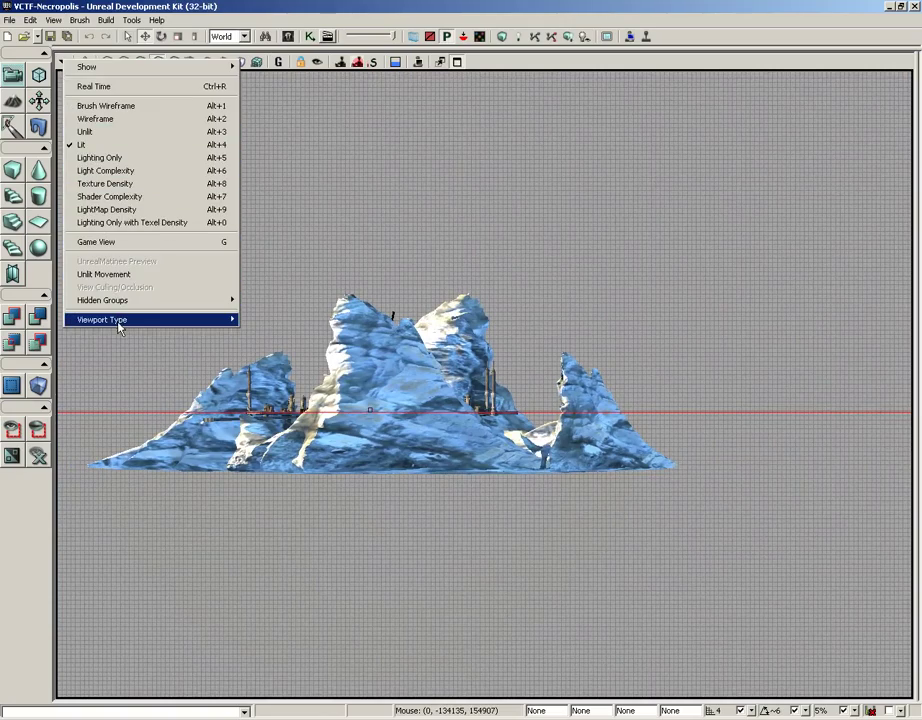
mouse_move(180, 319)
click(252, 326)
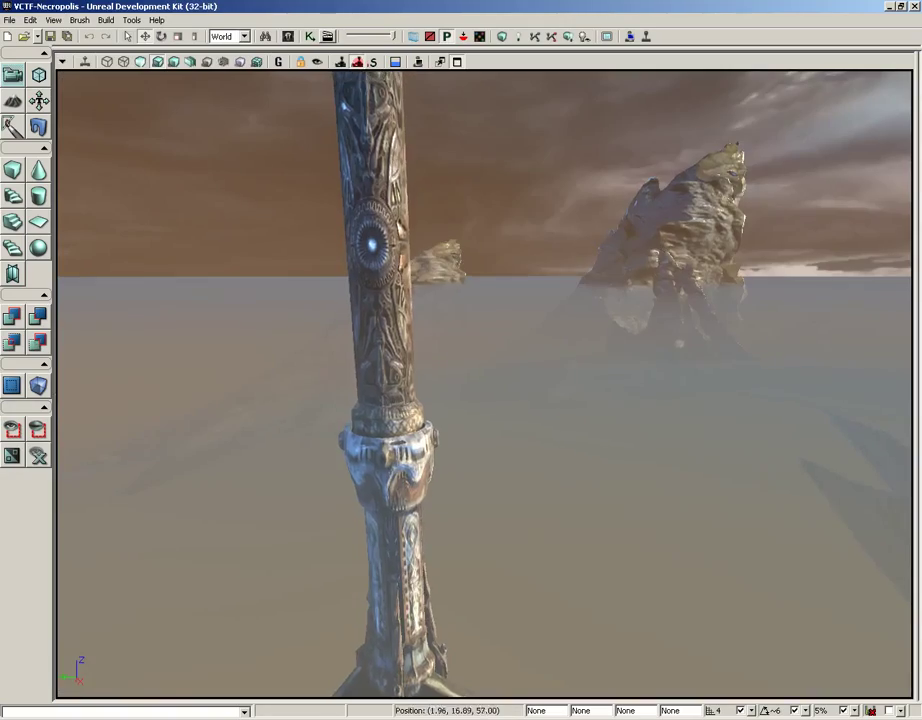
right_drag(252, 326, 270, 343)
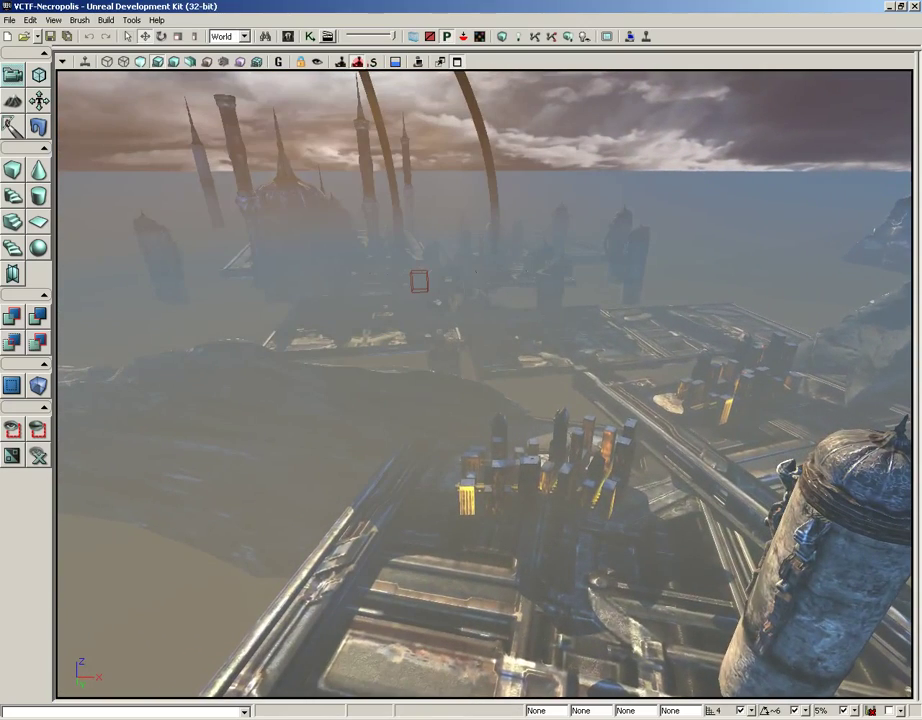
click(62, 61)
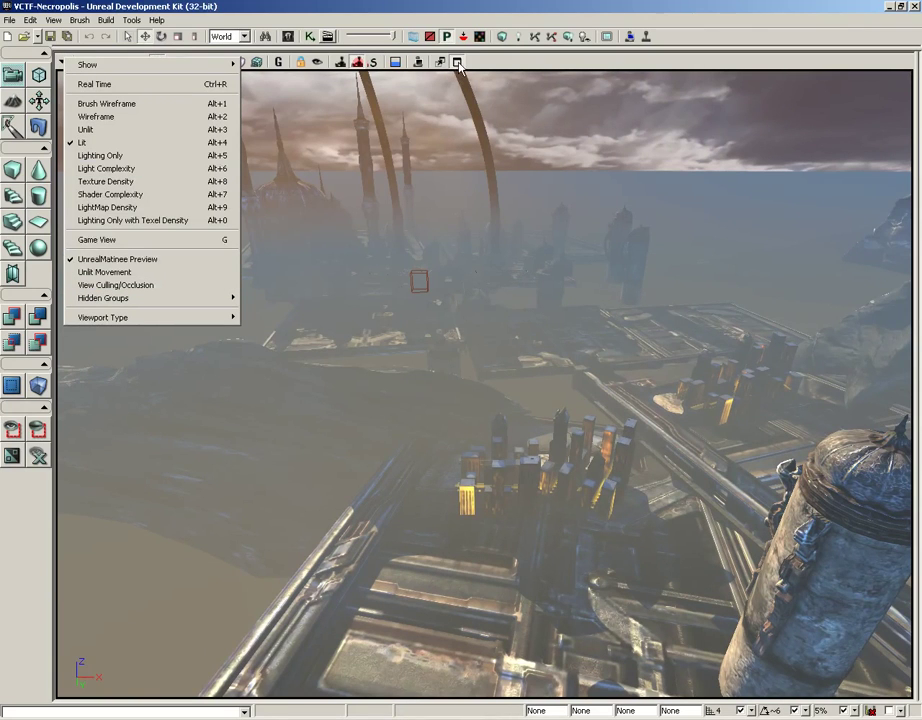
click(402, 272)
right_drag(402, 272, 330, 272)
mouse_move(230, 272)
mouse_down()
mouse_move(330, 215)
mouse_move(341, 165)
mouse_move(303, 125)
mouse_move(290, 68)
mouse_move(376, 70)
mouse_move(286, 68)
mouse_move(318, 72)
mouse_up()
drag(142, 284, 158, 184)
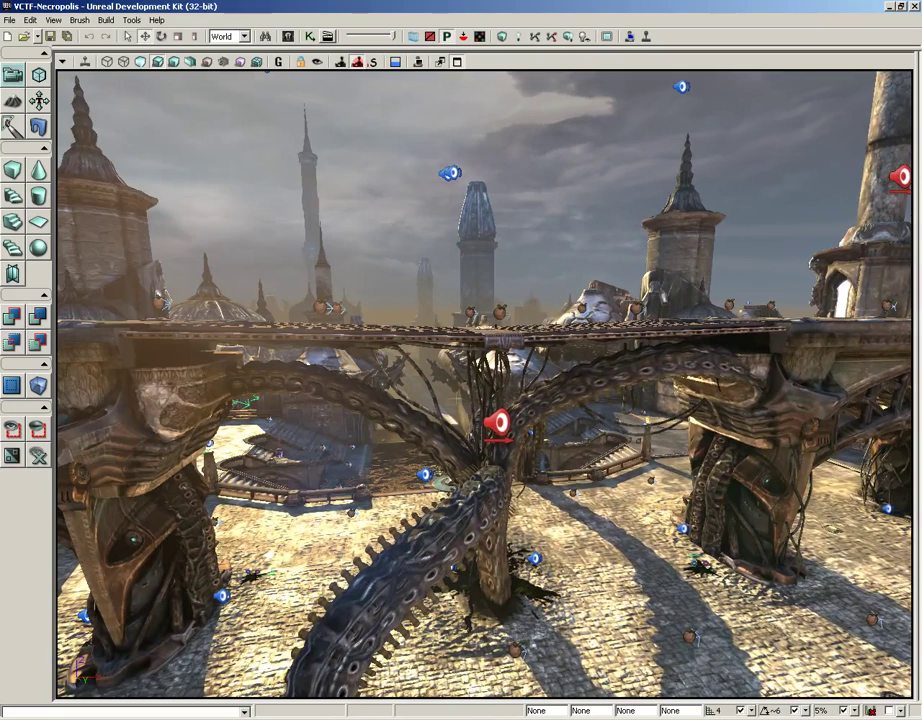
Step: Restore the four-viewport layout and set the Front viewport to Perspective type with Lit view mode
click(456, 62)
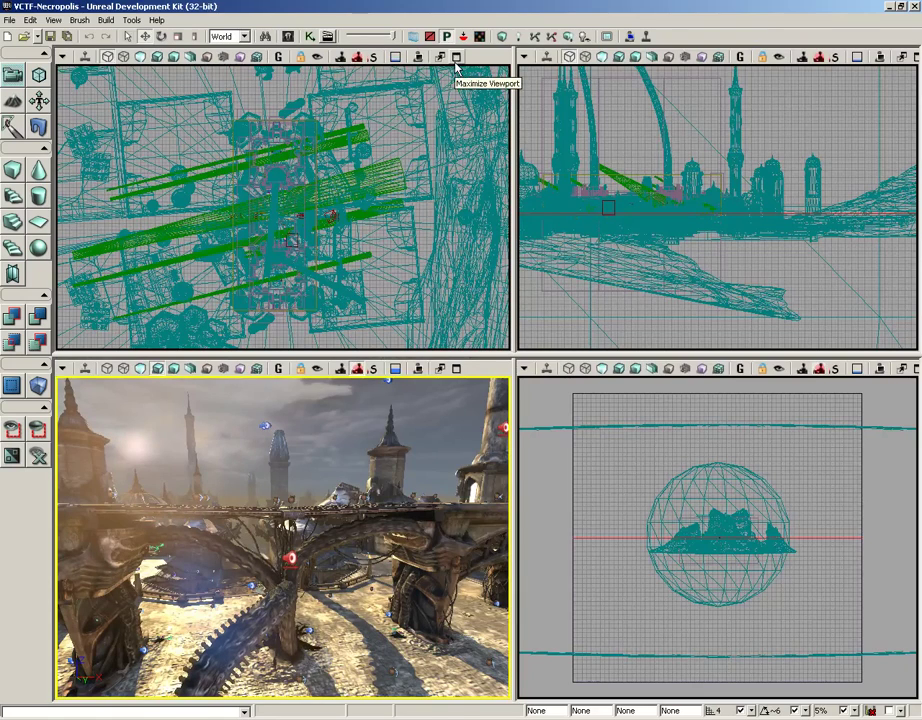
click(523, 368)
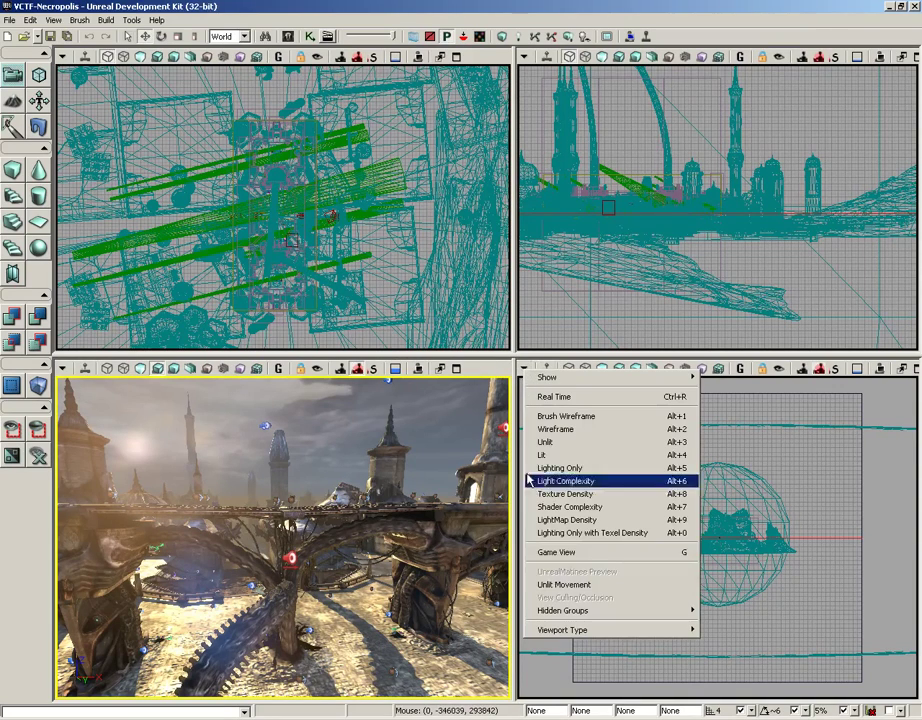
mouse_move(675, 632)
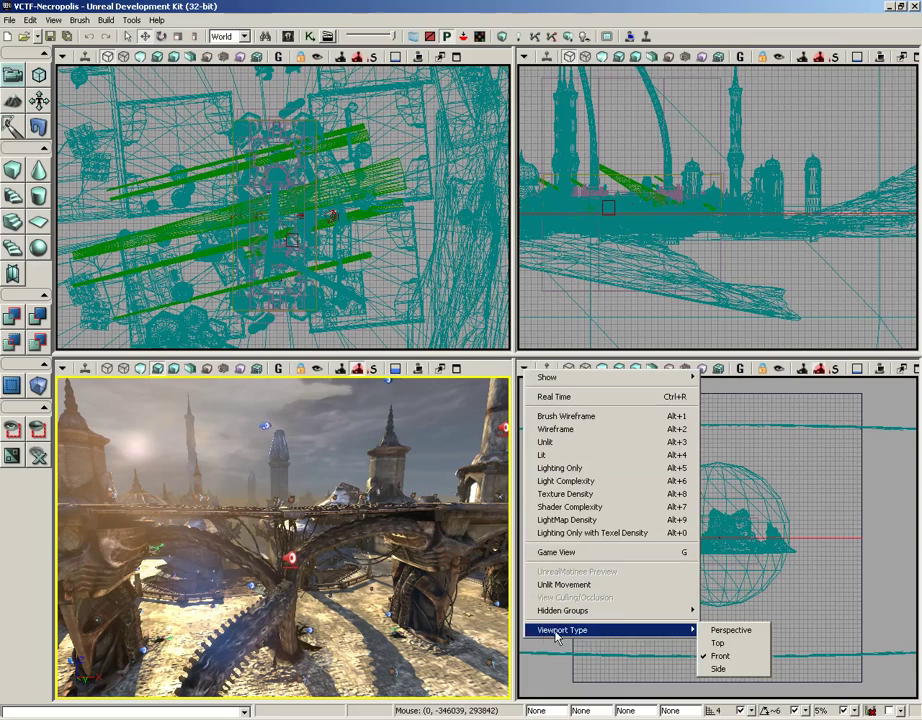
click(715, 630)
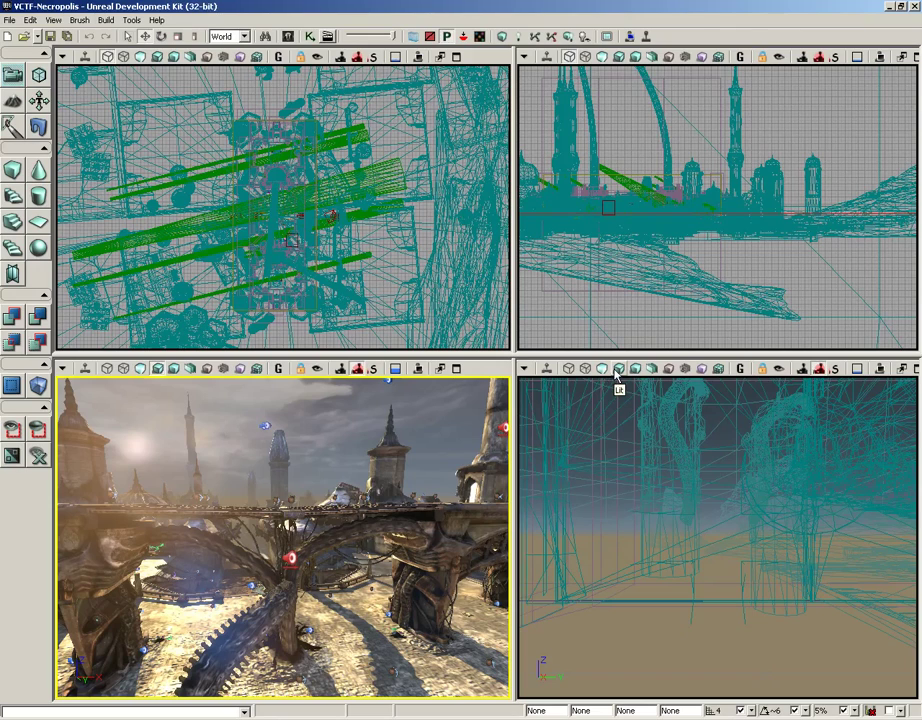
click(523, 369)
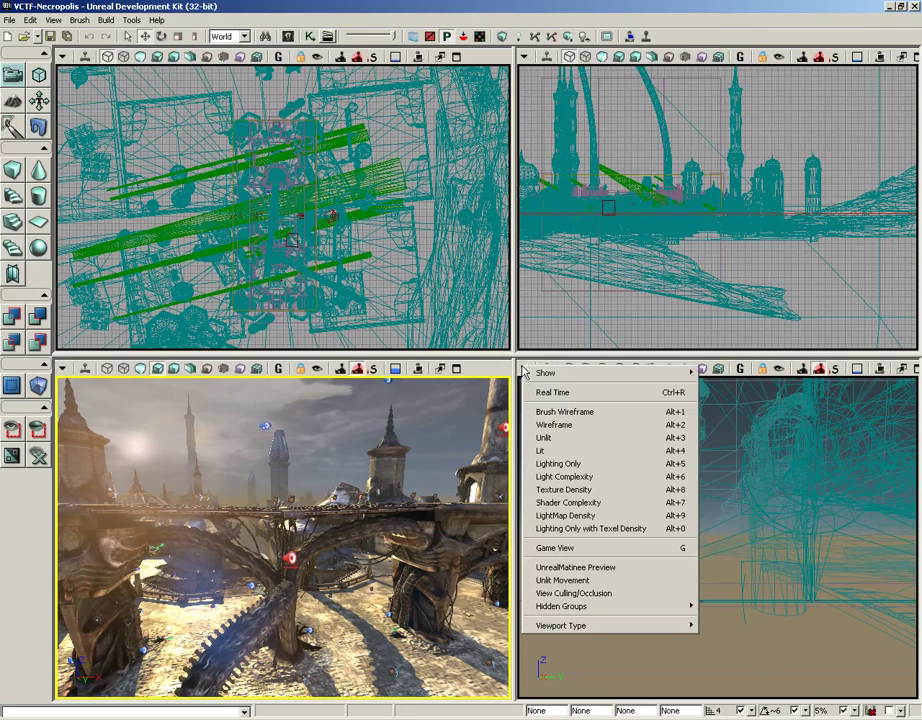
click(541, 451)
Step: Fly the new perspective camera down into the temple courtyard and reposition the other perspective camera farther back from the bridge
middle_drag(689, 517, 741, 379)
mouse_move(741, 379)
mouse_down()
mouse_move(775, 377)
mouse_move(752, 395)
mouse_move(730, 389)
mouse_up()
right_drag(730, 389, 775, 398)
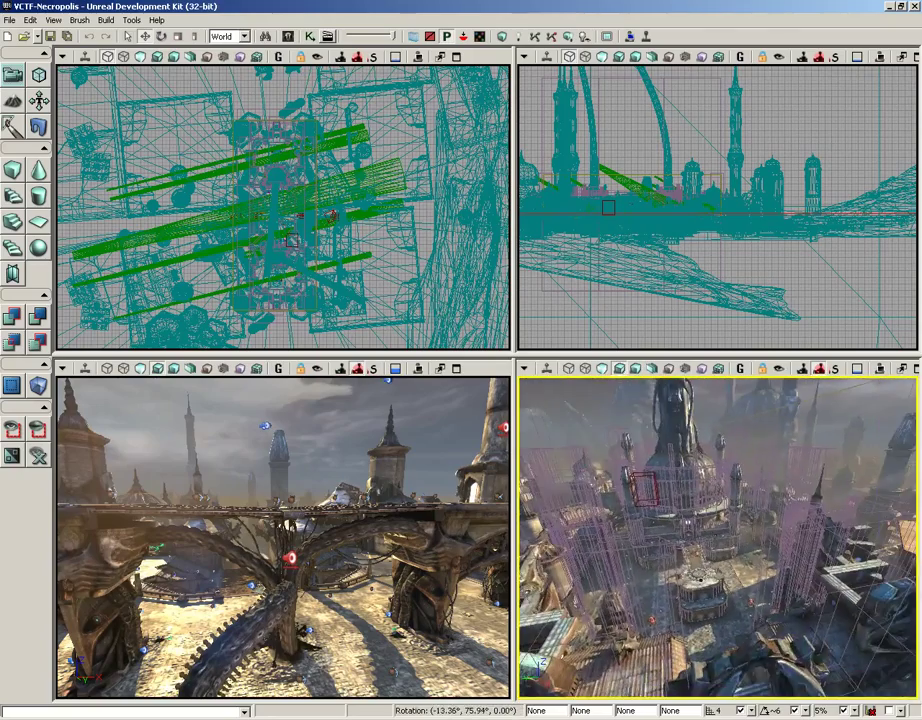
drag(775, 398, 735, 693)
right_drag(735, 693, 715, 690)
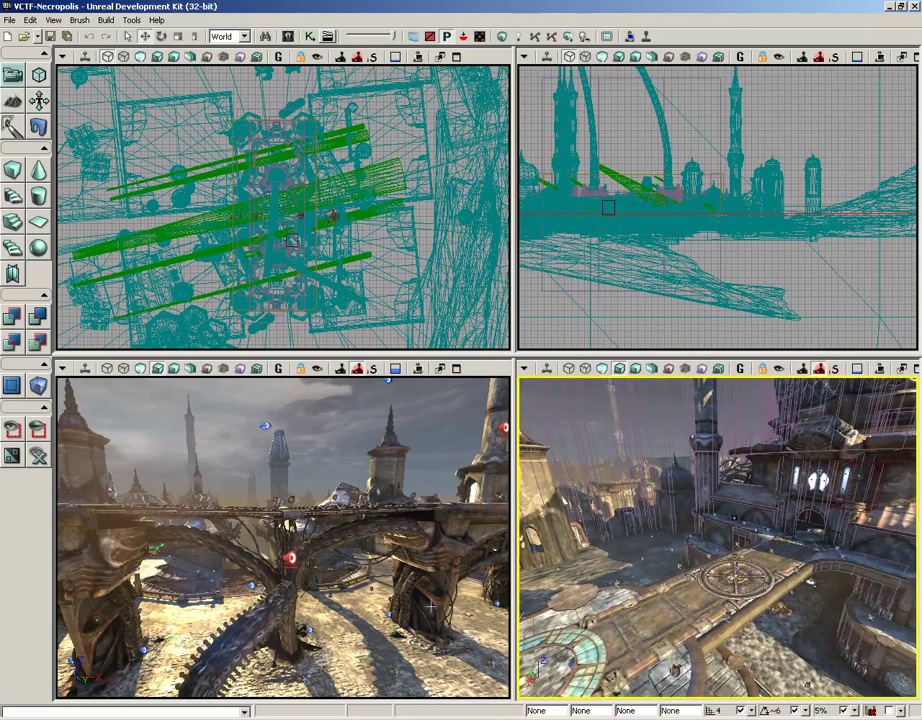
mouse_move(431, 606)
mouse_down()
mouse_move(430, 650)
mouse_move(434, 620)
mouse_up()
right_drag(434, 620, 395, 645)
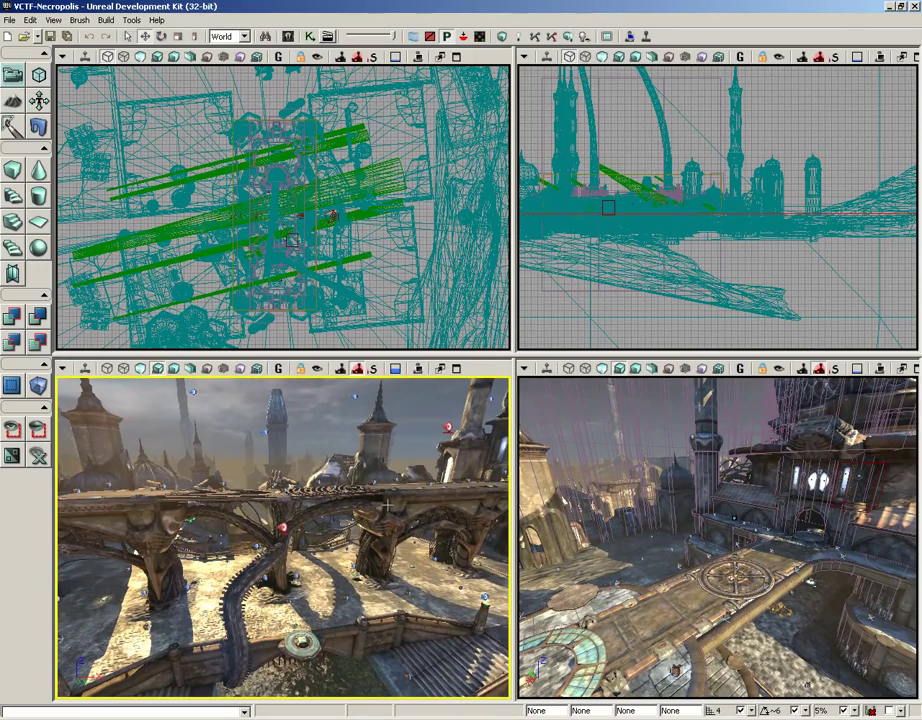
mouse_move(388, 505)
right_down()
mouse_move(376, 492)
mouse_move(396, 486)
mouse_move(388, 490)
right_up()
mouse_move(380, 500)
mouse_down()
mouse_move(366, 490)
mouse_move(378, 500)
mouse_up()
Step: Turn on Game View in both perspective viewports and move their cameras to check the bridge and the courtyard walkway
key(g)
right_drag(378, 504, 380, 500)
drag(380, 500, 381, 506)
drag(640, 525, 670, 503)
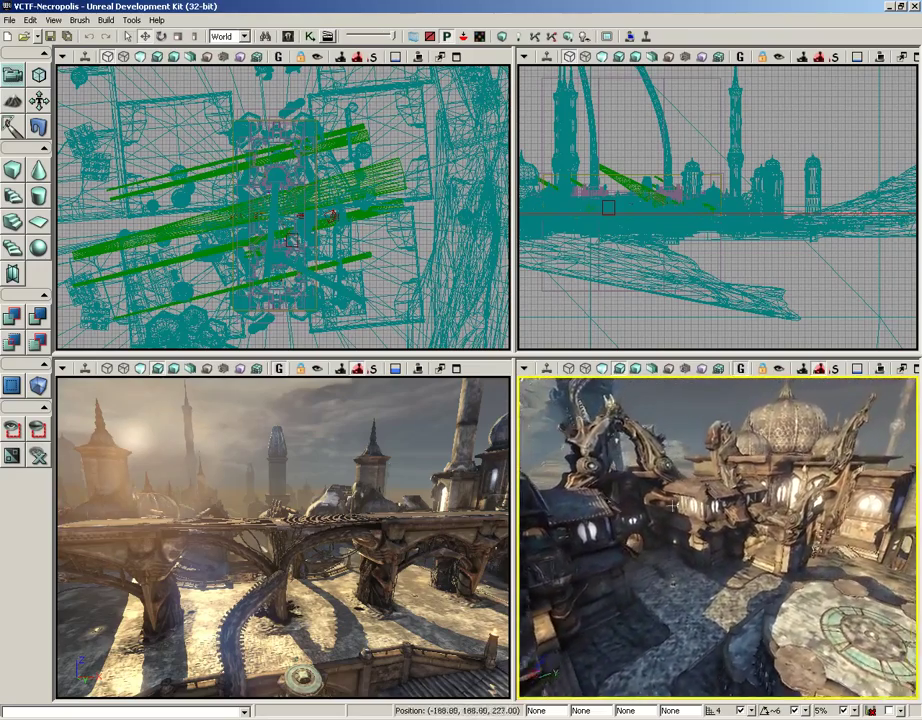
right_drag(674, 505, 920, 431)
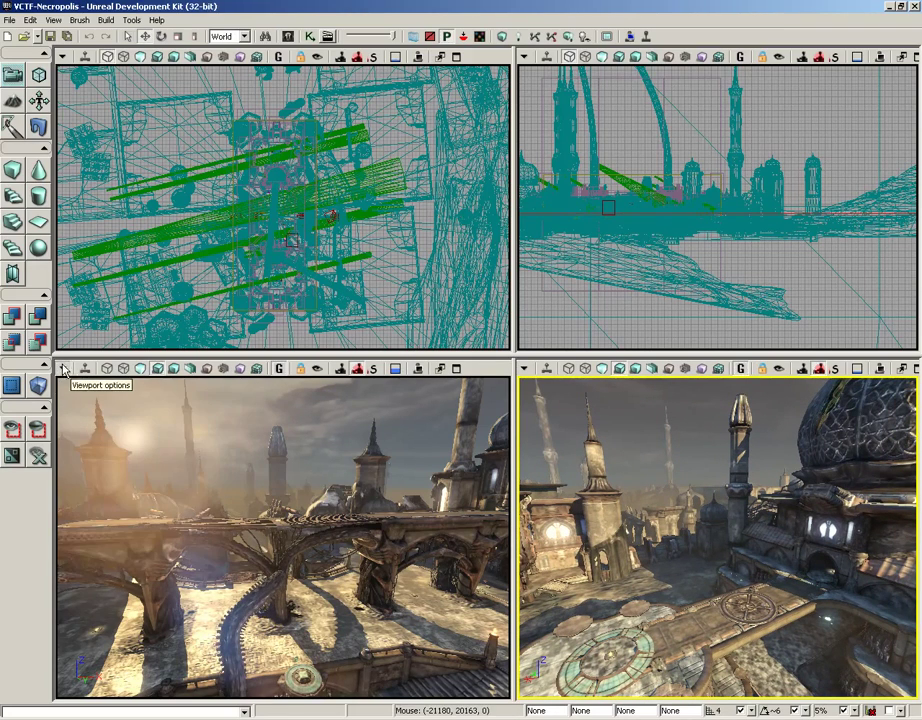
Step: Enlarge the two perspective viewports by shrinking the wireframe viewports above them to narrow strips
click(63, 368)
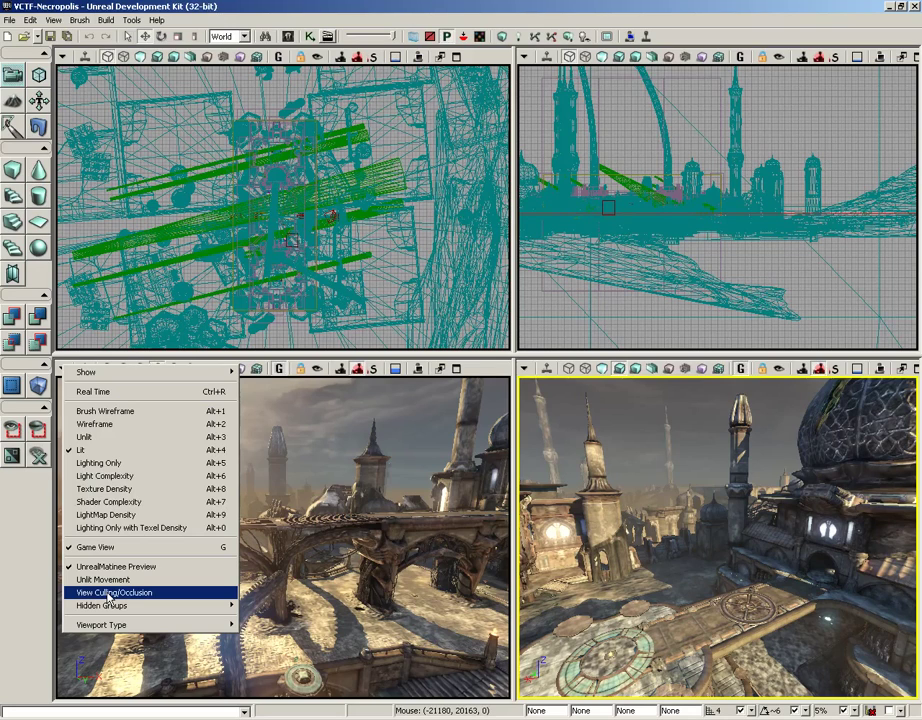
click(484, 364)
drag(479, 356, 470, 101)
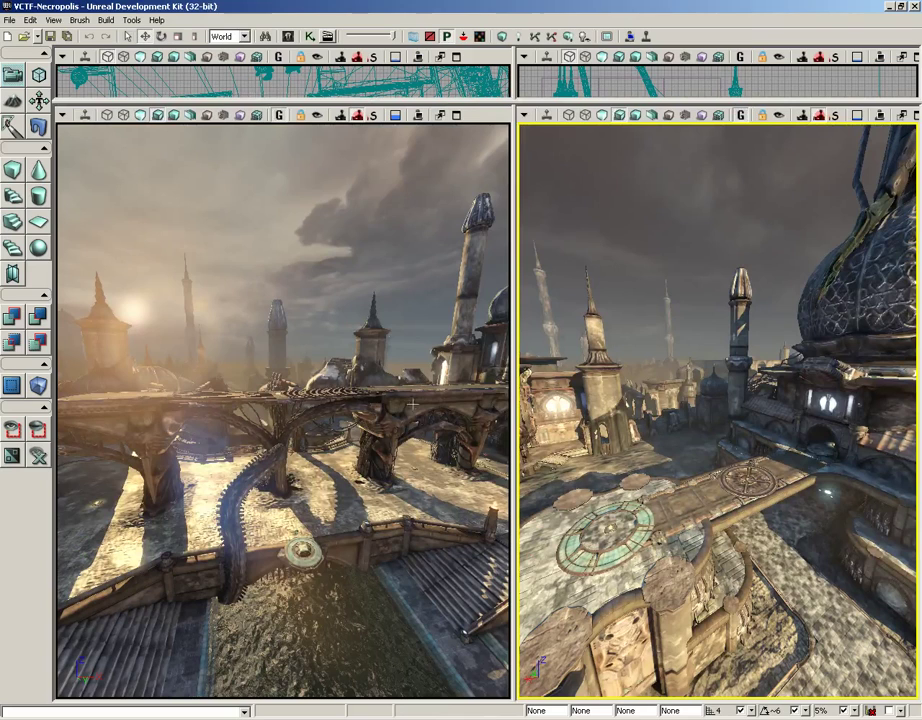
Step: Turn on View Culling/Occlusion for the bridge viewport and fly the Occlusion Child camera back until the parent's view frustum is in sight
click(62, 116)
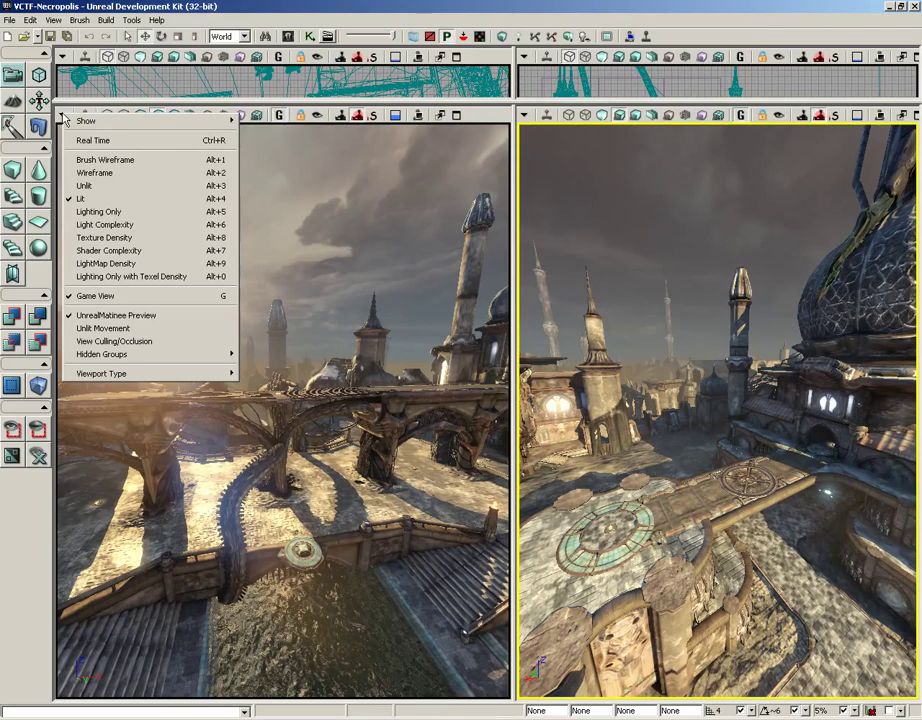
click(114, 341)
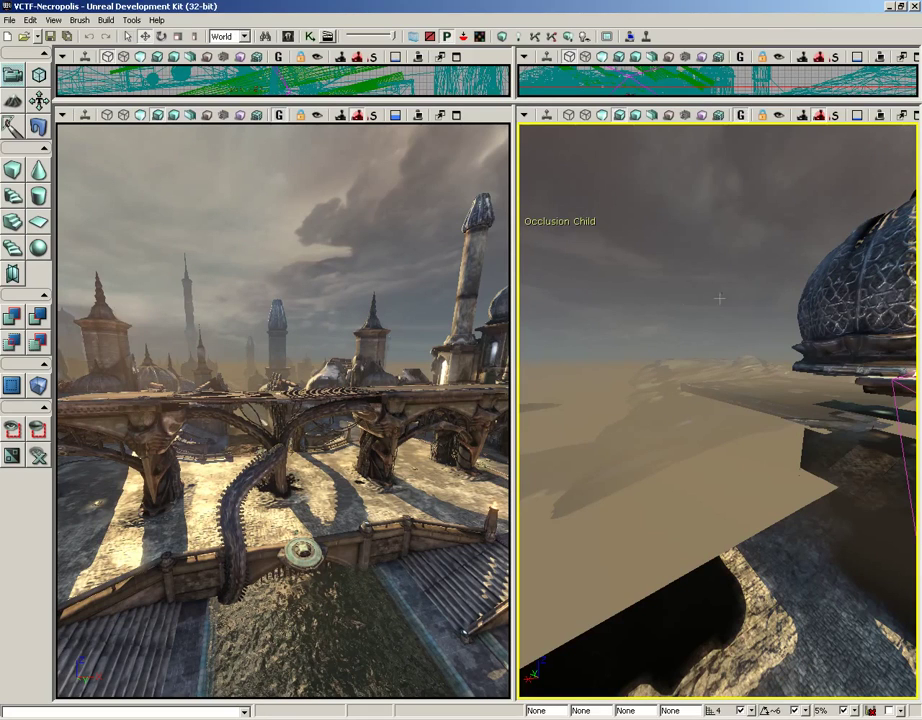
drag(718, 410, 722, 122)
right_drag(722, 122, 634, 124)
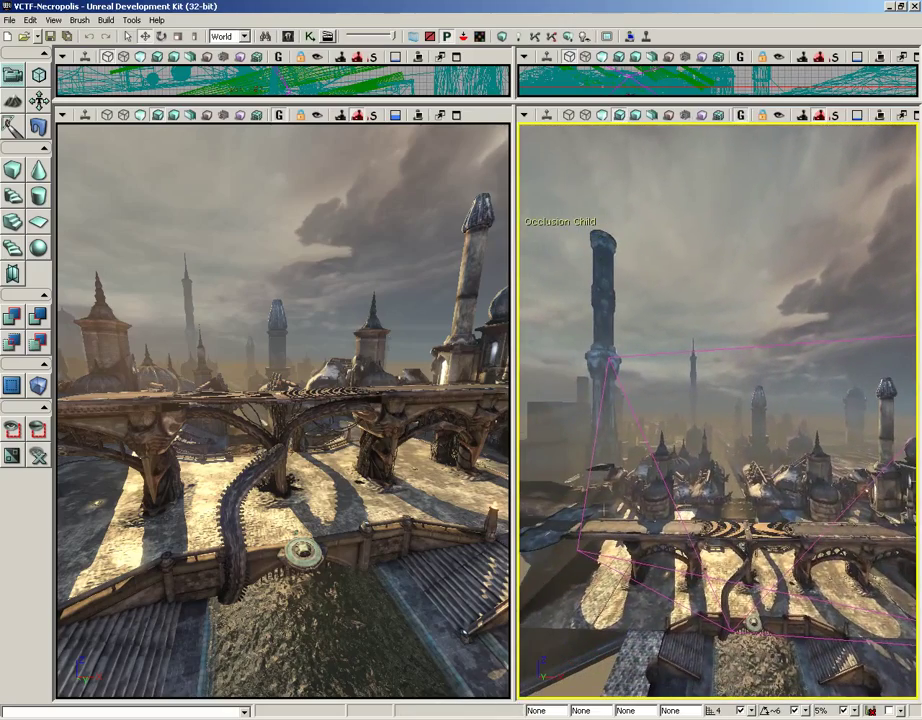
Step: Turn on Real Time for the Occlusion Child viewport and rotate the parent camera around the bridge to examine which objects are culled
click(413, 387)
drag(393, 375, 350, 377)
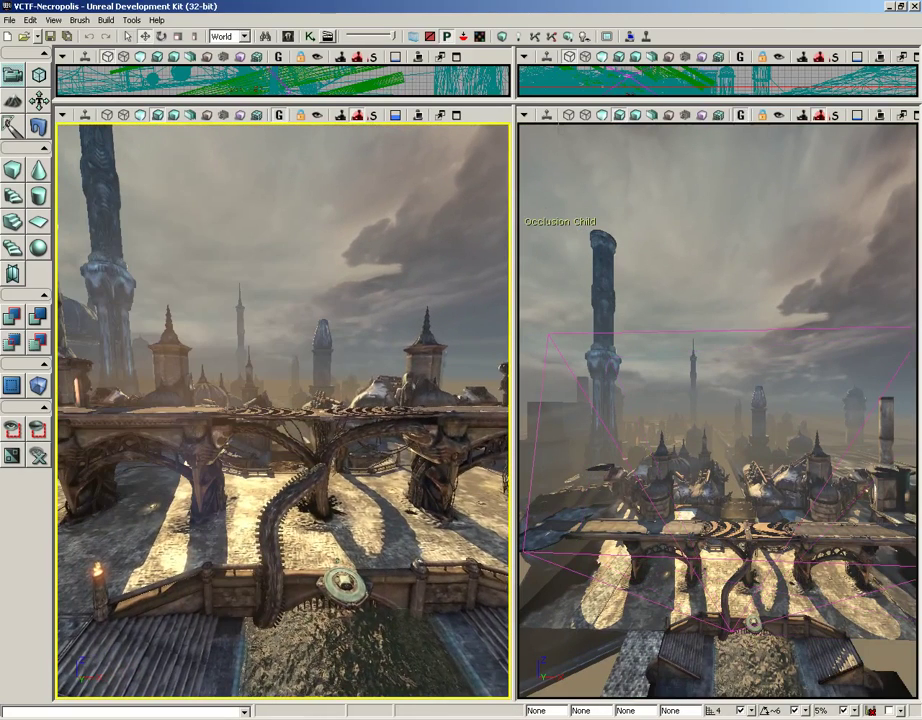
click(547, 119)
right_drag(346, 362, 468, 317)
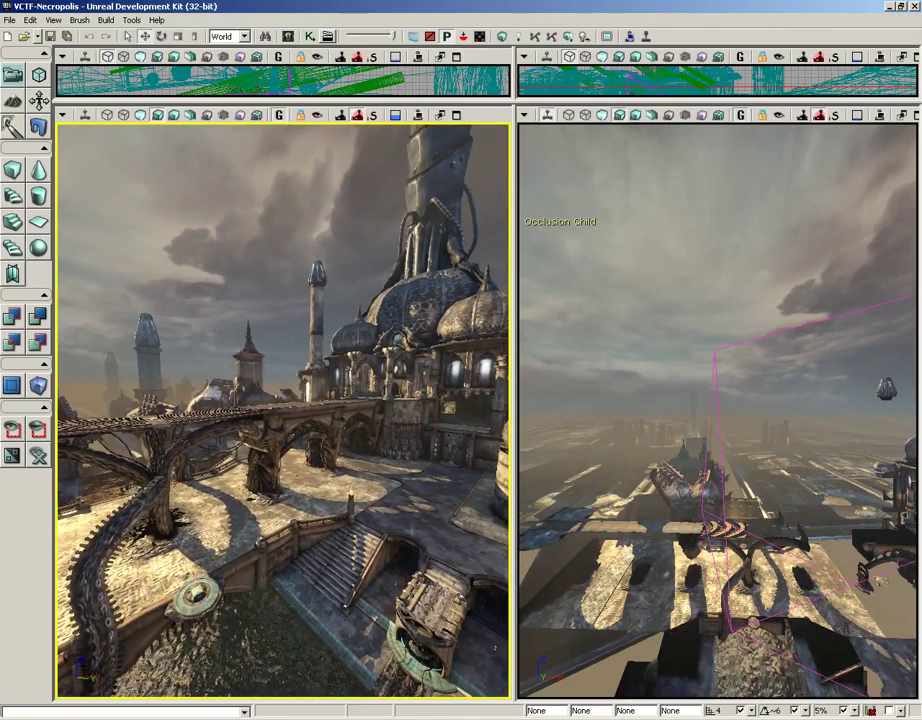
right_drag(257, 310, 58, 331)
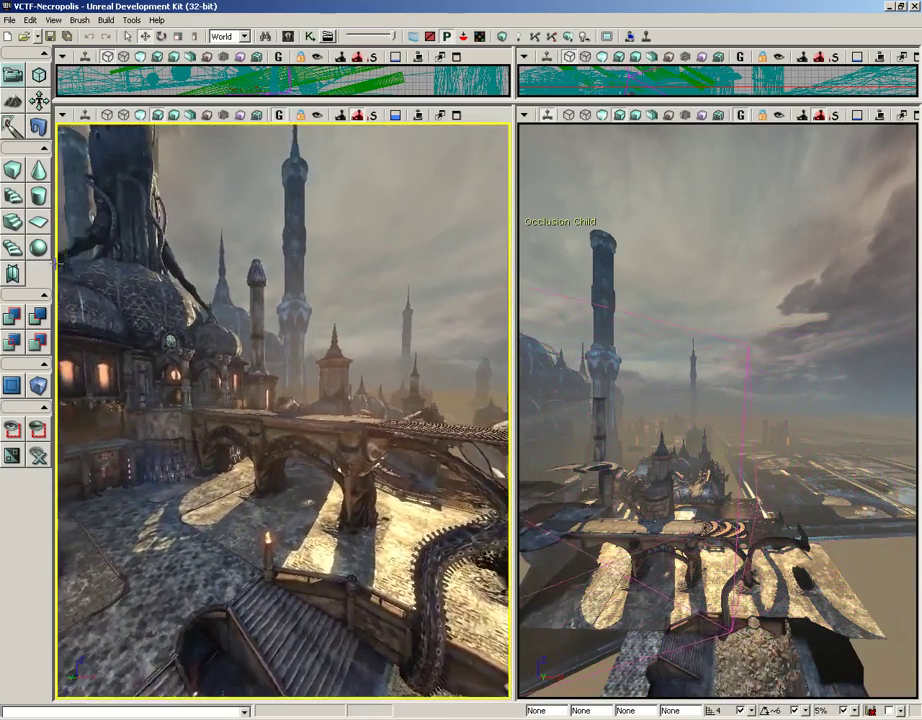
right_drag(58, 260, 203, 325)
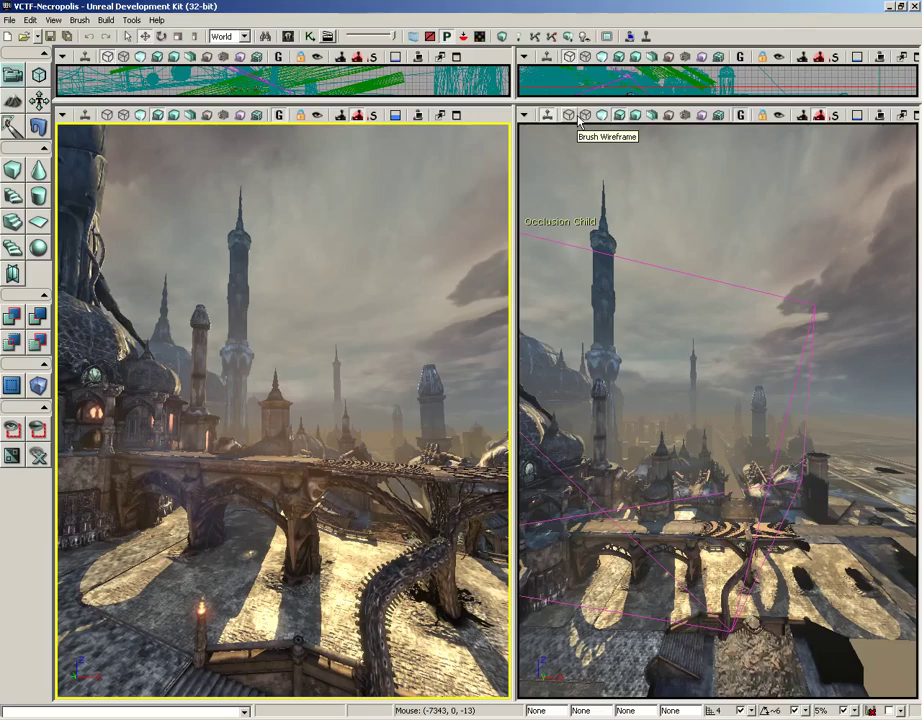
right_drag(238, 334, 272, 310)
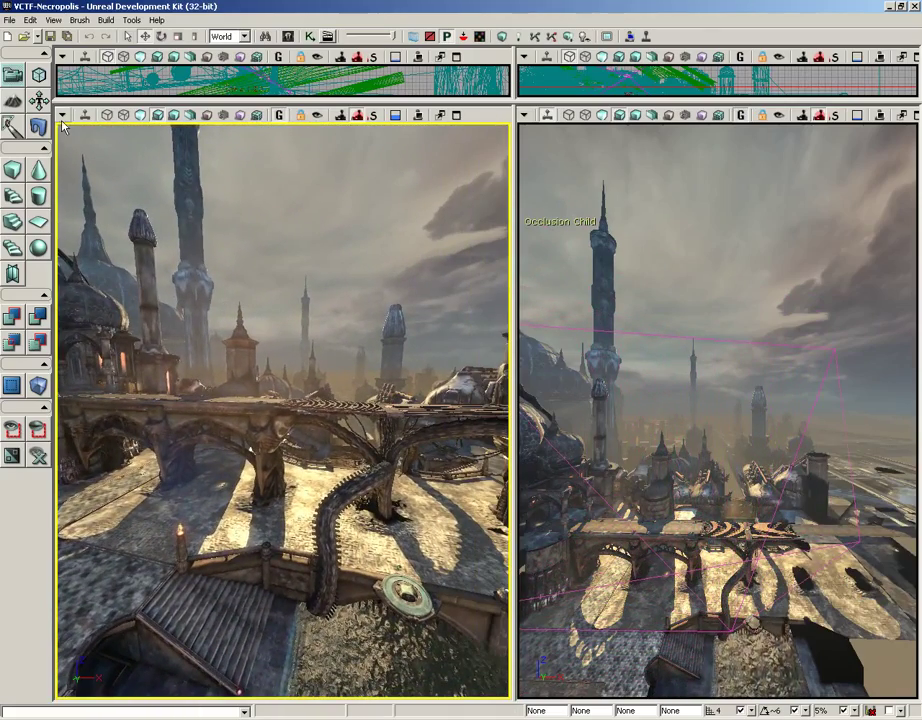
Step: Turn off Real Time for the Occlusion Child viewport and turn off View Culling/Occlusion for the bridge viewport
click(547, 118)
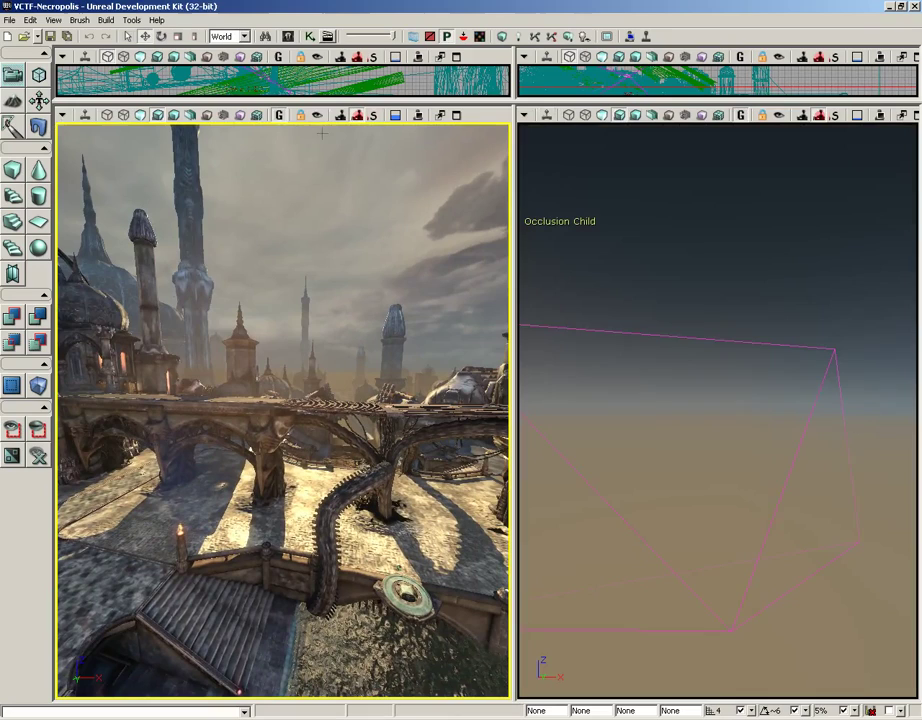
click(61, 116)
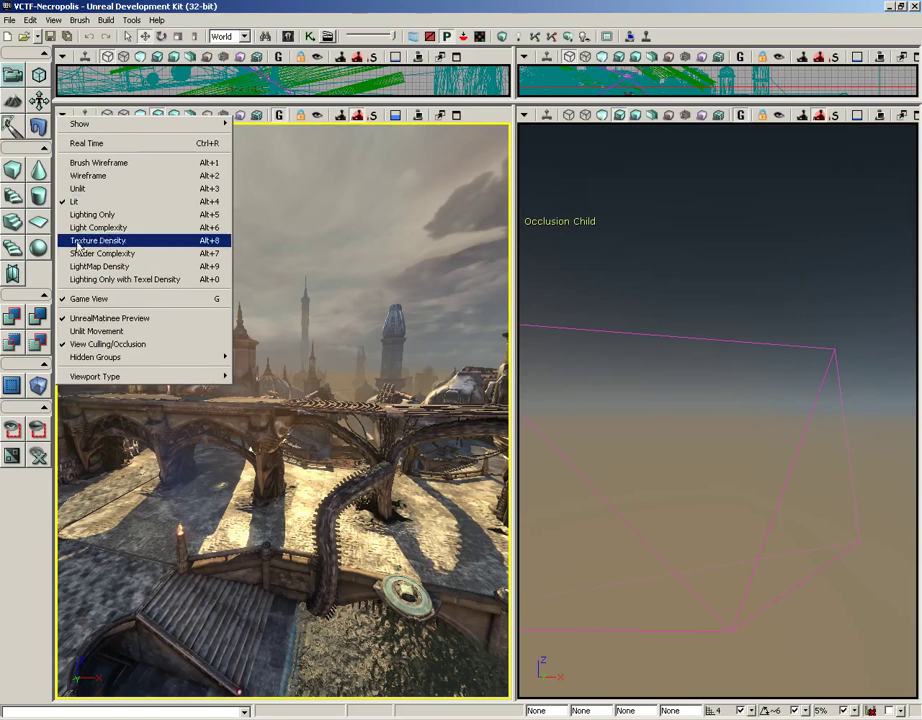
click(61, 116)
click(61, 116)
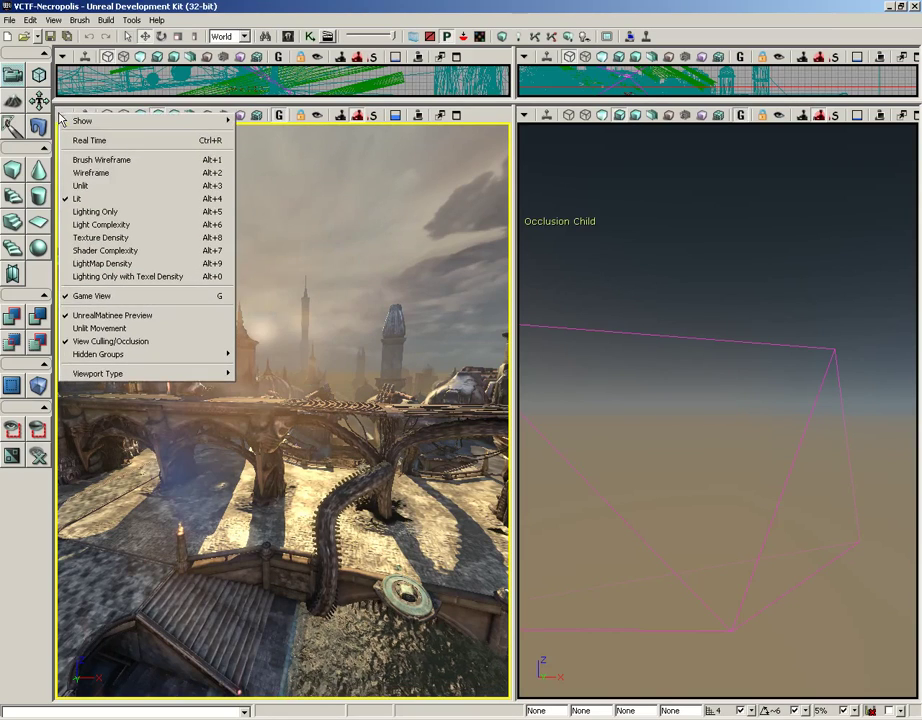
click(317, 276)
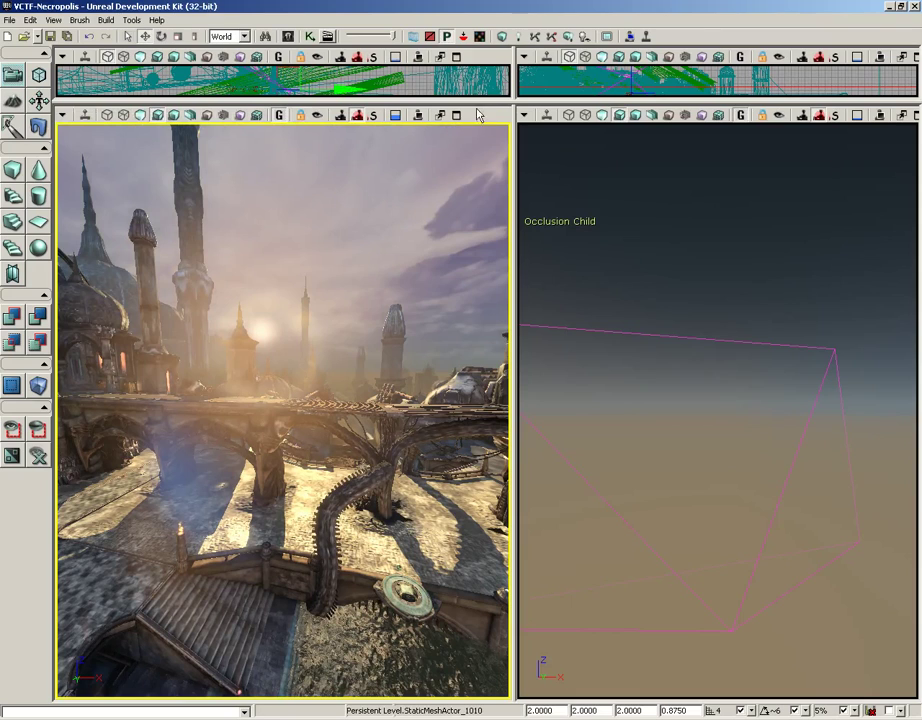
click(63, 117)
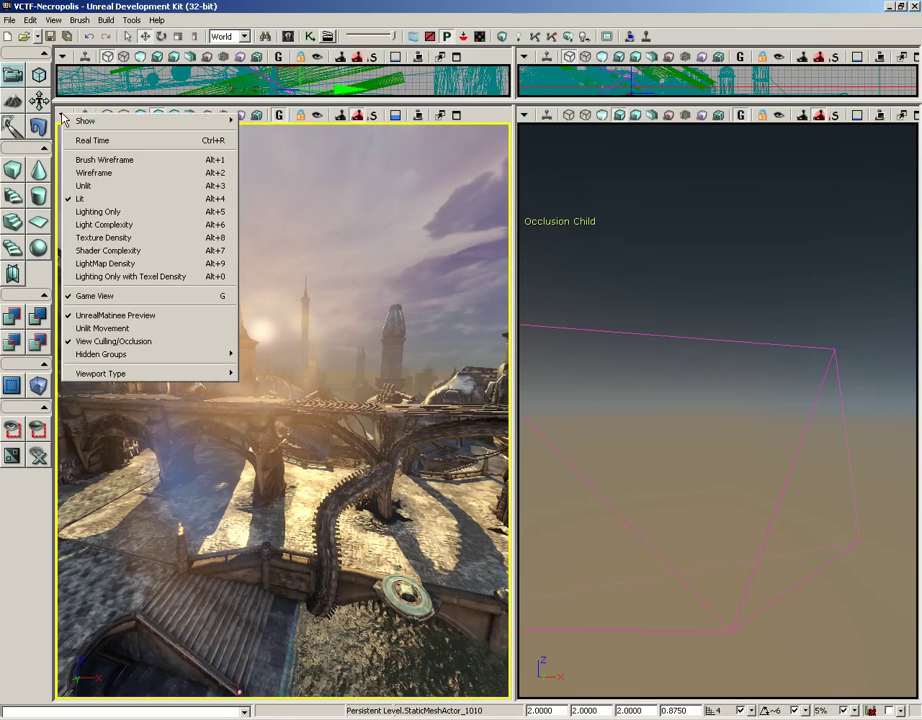
click(82, 341)
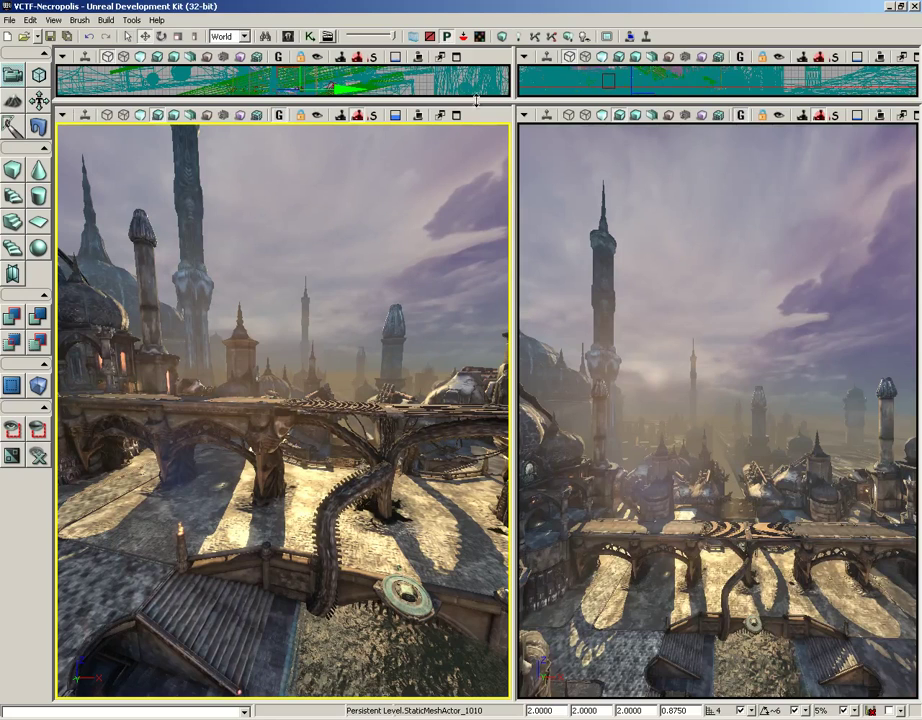
Step: Restore the four viewports to roughly equal heights and switch the former Occlusion Child viewport to an orthographic Brush Wireframe view
drag(476, 100, 465, 338)
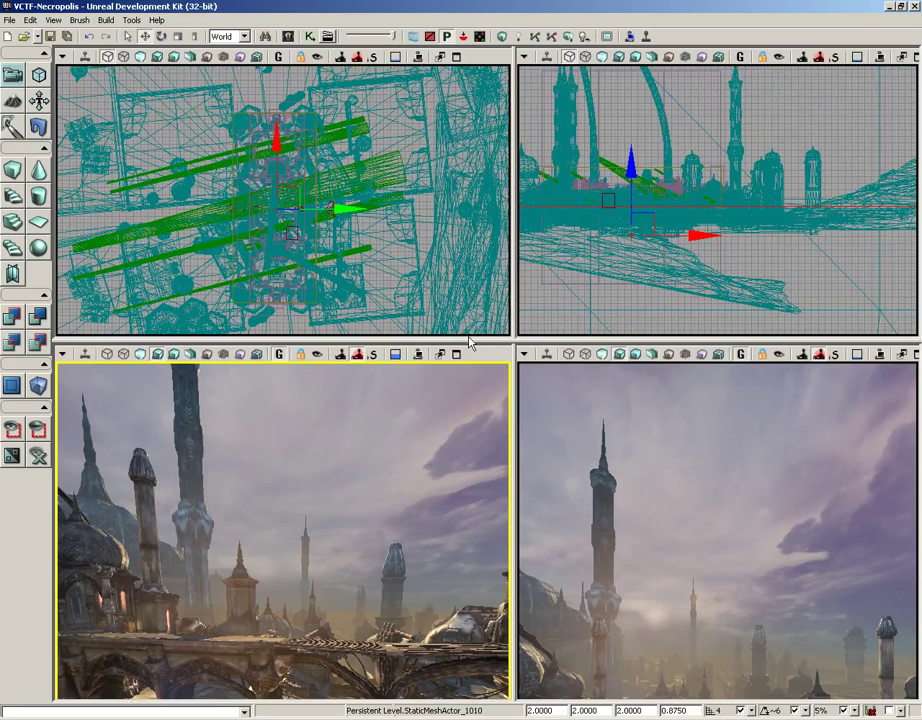
click(524, 354)
mouse_move(585, 620)
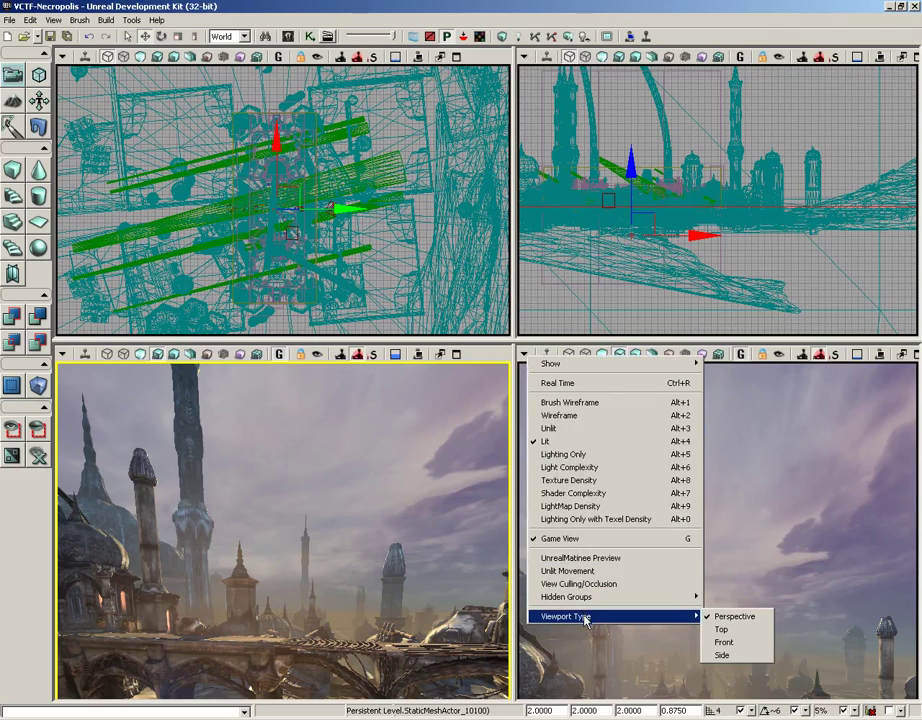
click(722, 648)
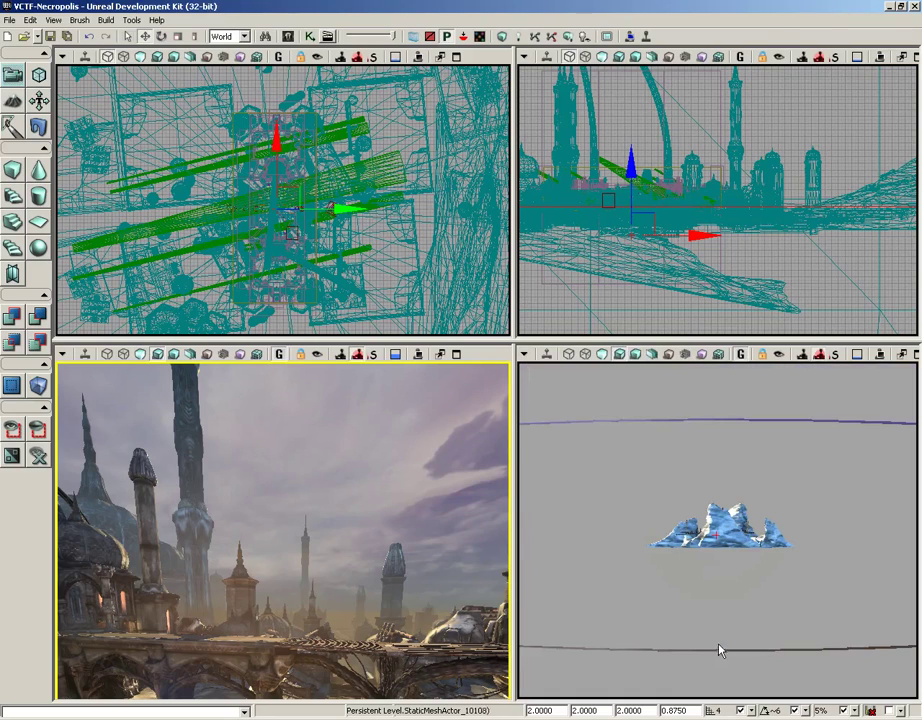
click(523, 356)
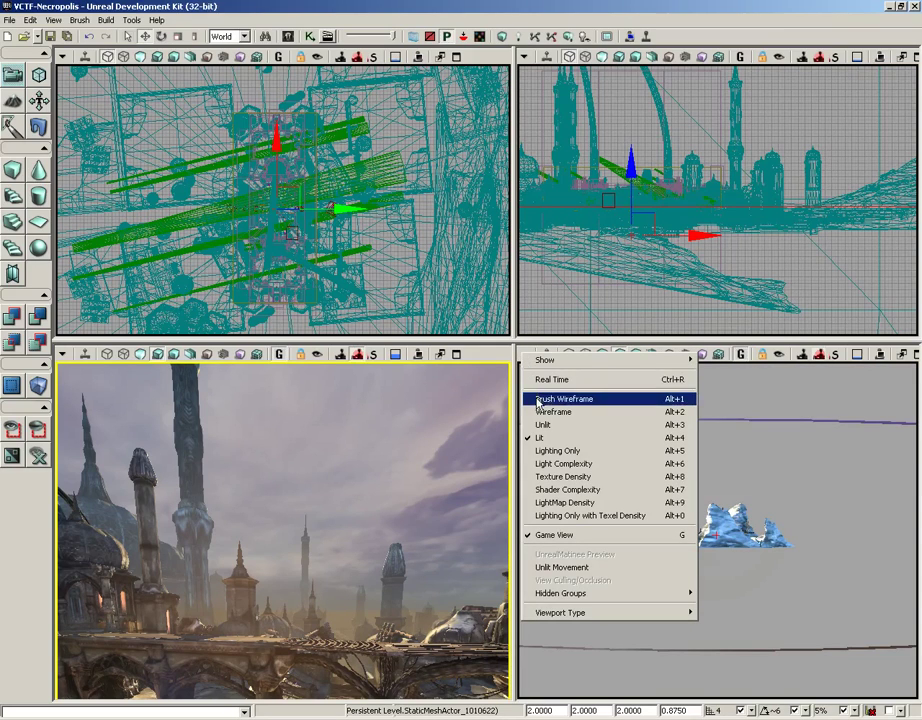
click(537, 400)
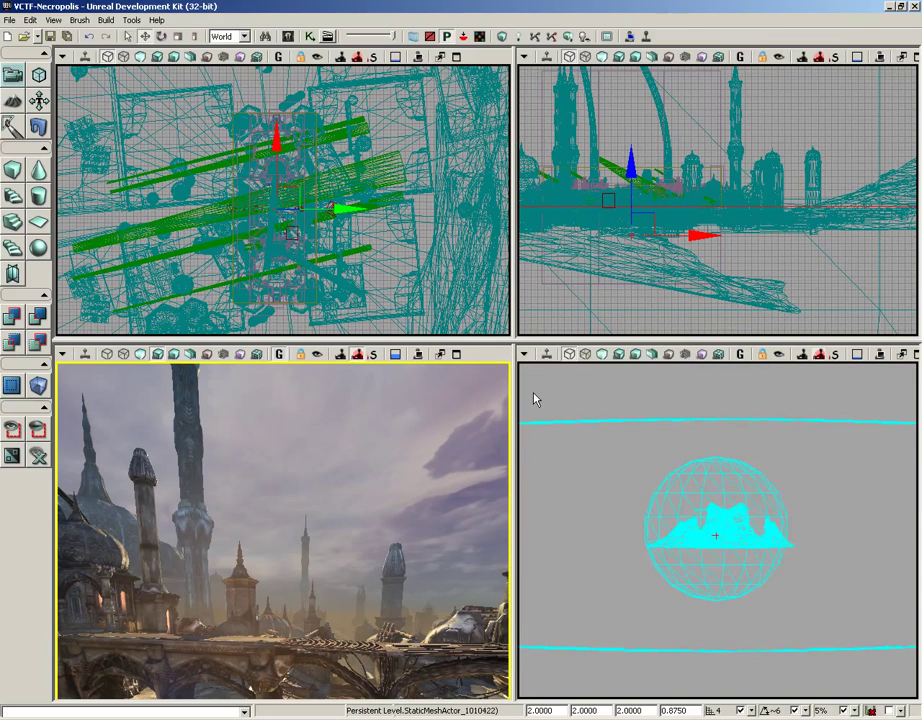